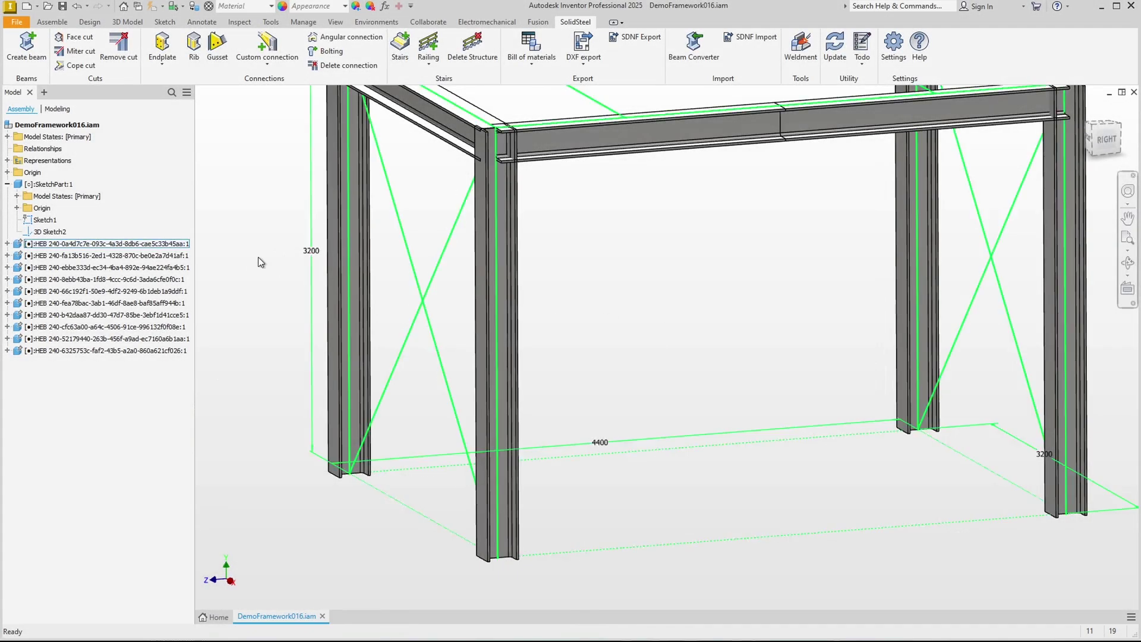
Start a baseplate on the front-left column seated on the concrete top face, then cancel it.
click(162, 65)
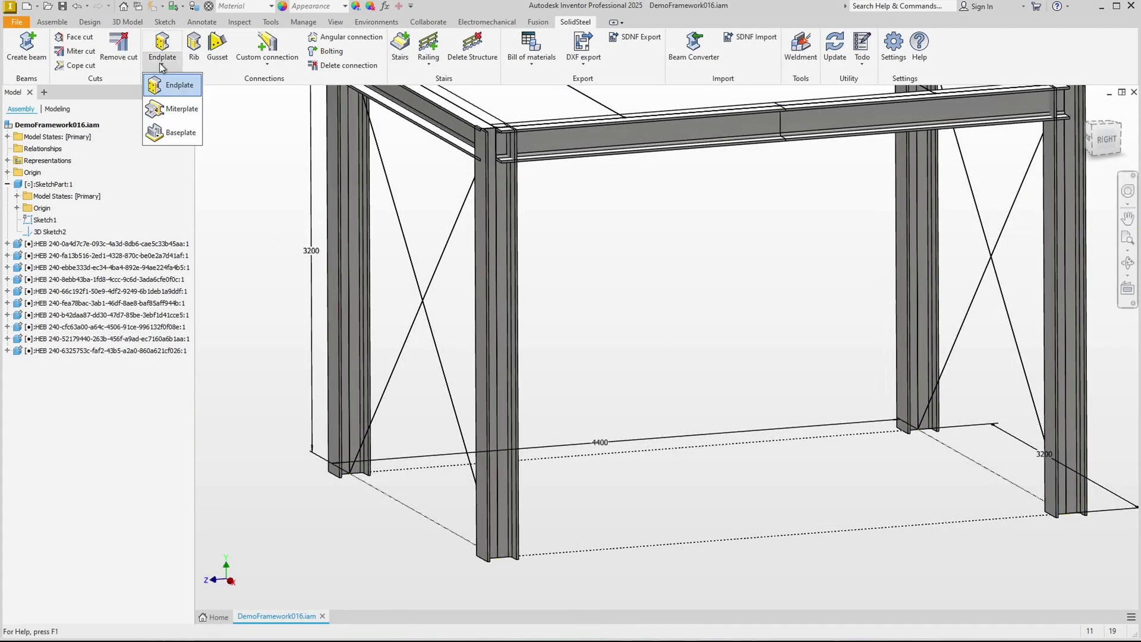
click(167, 133)
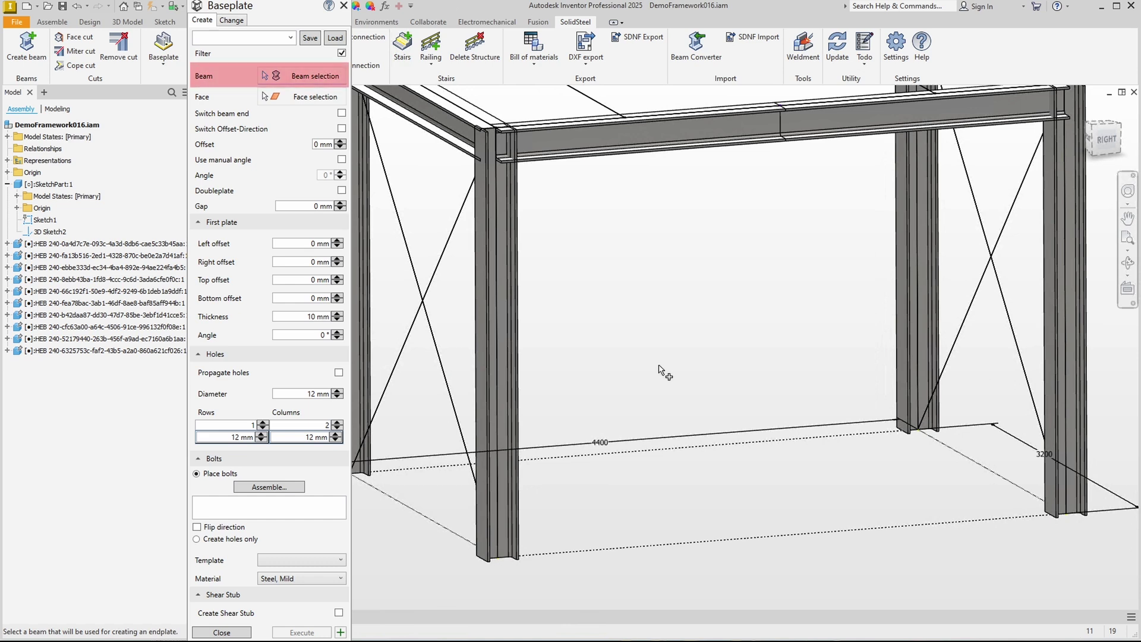
click(505, 366)
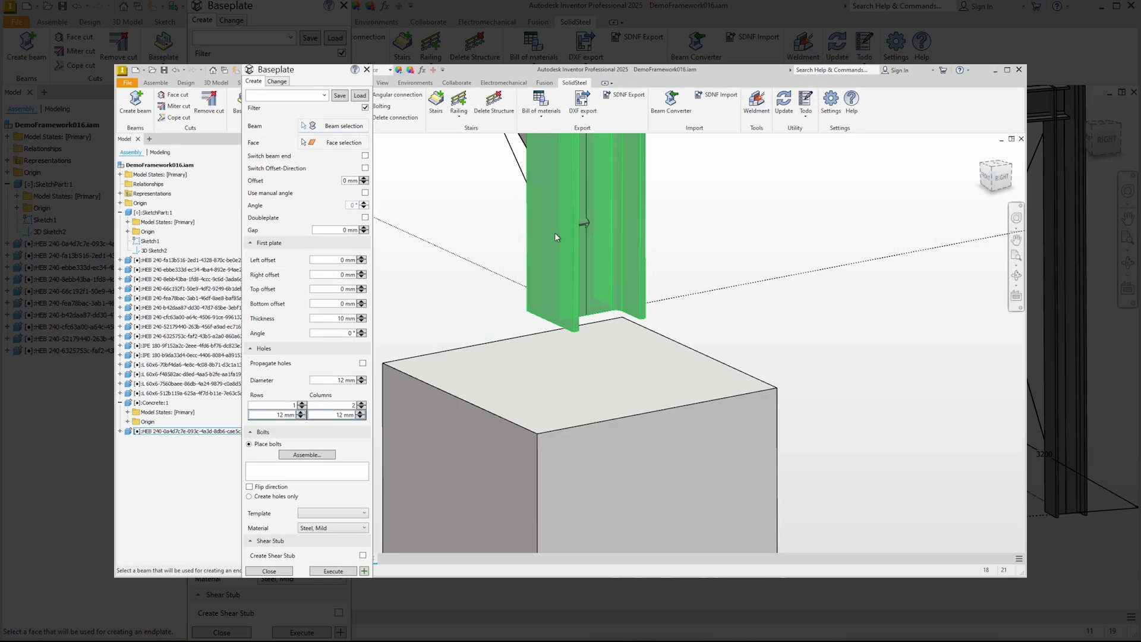
click(555, 233)
click(547, 378)
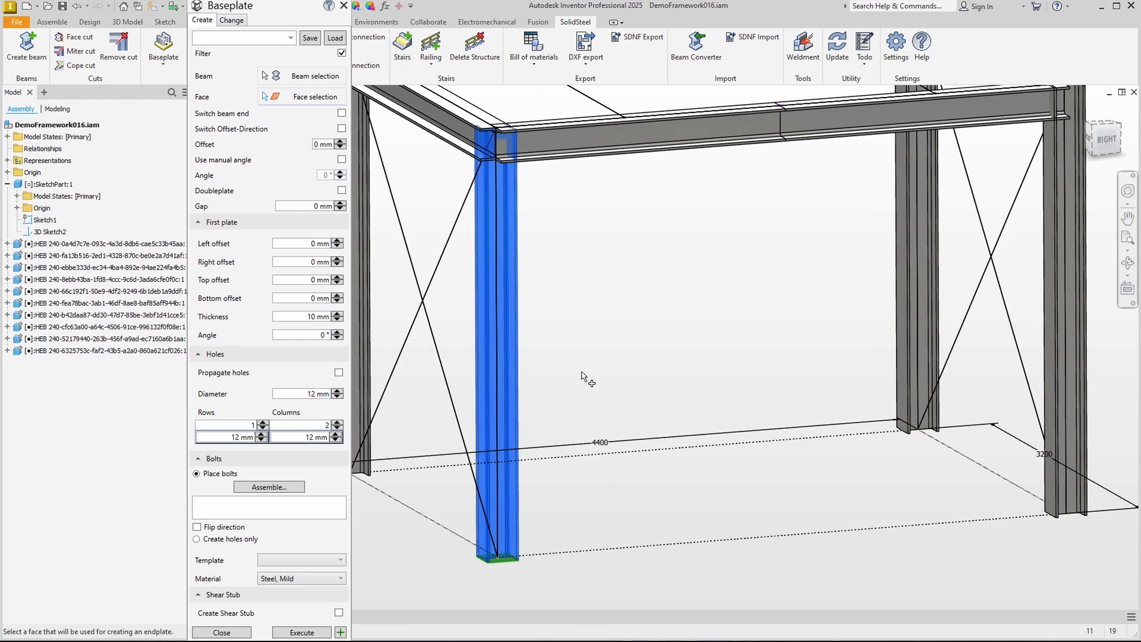
click(344, 6)
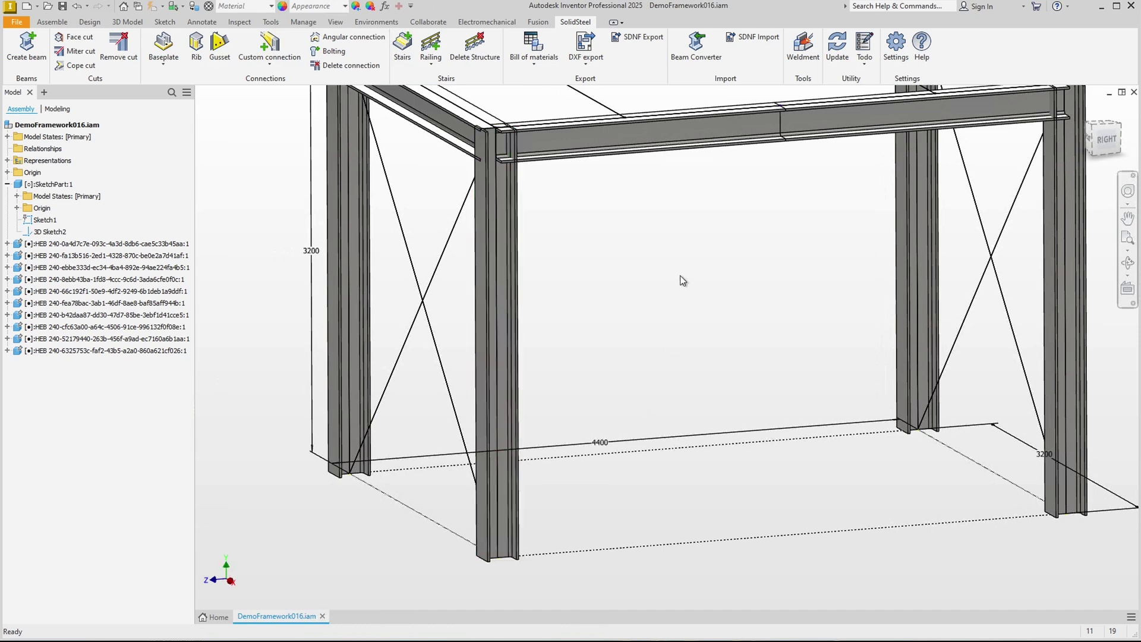
Check and close the SolidSteel Settings, then relaunch the Baseplate command.
click(896, 47)
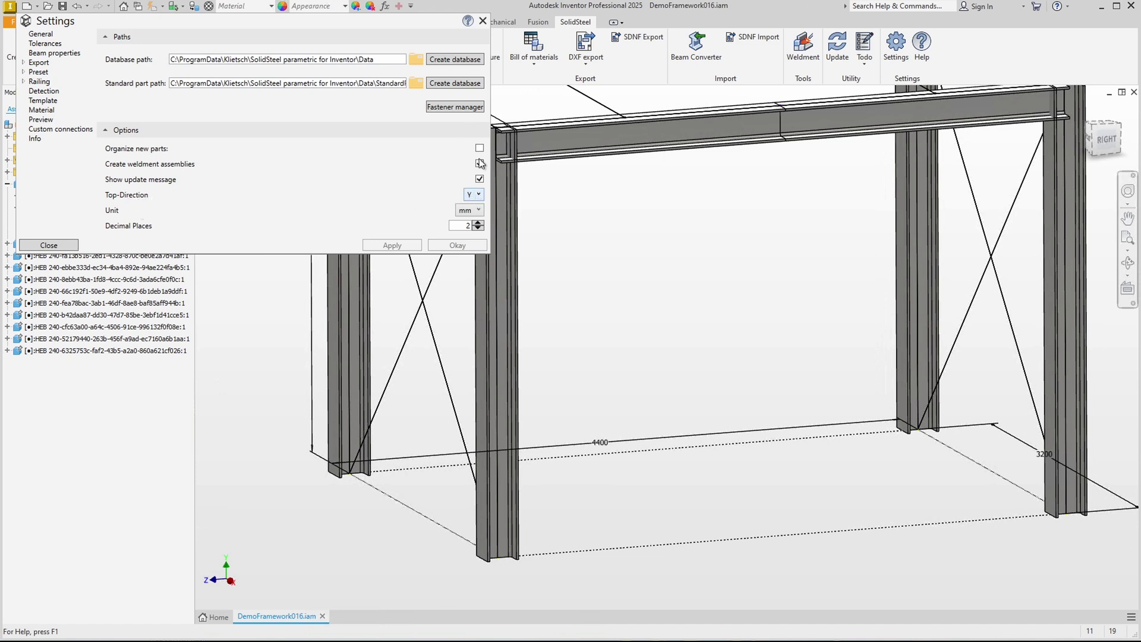
click(483, 21)
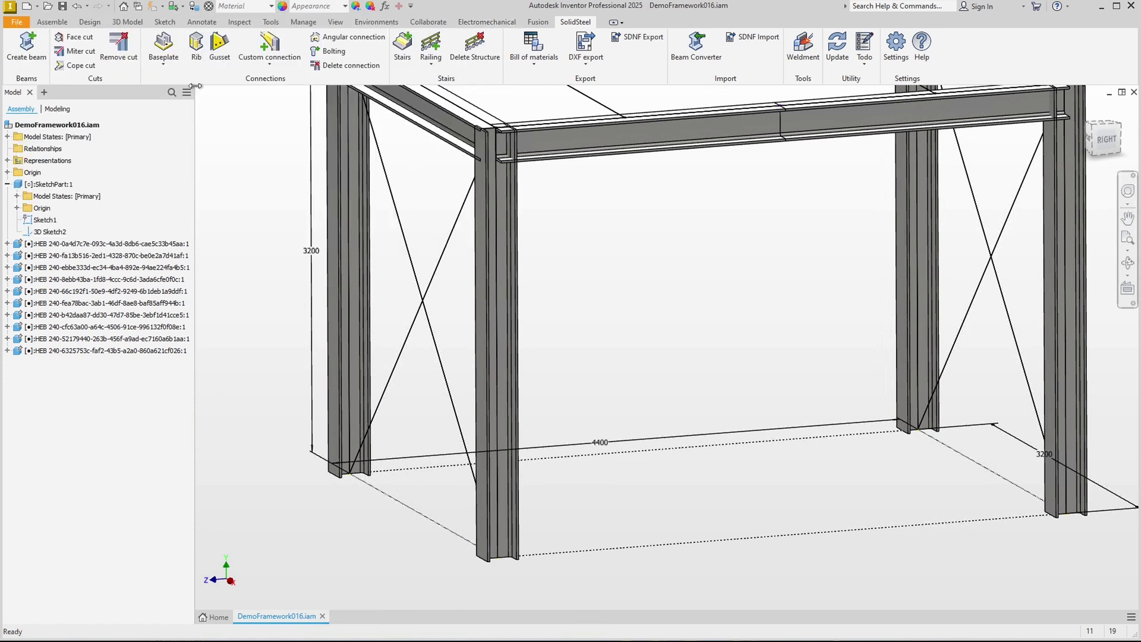
click(163, 45)
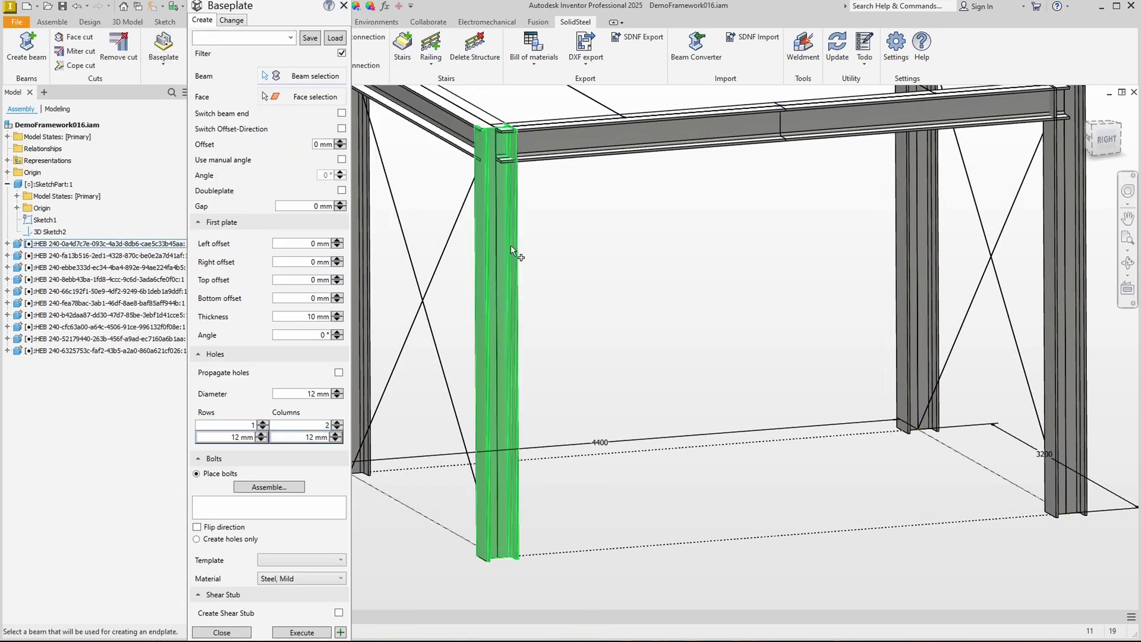
Place the baseplate at the bottom face of the front-left column.
click(511, 245)
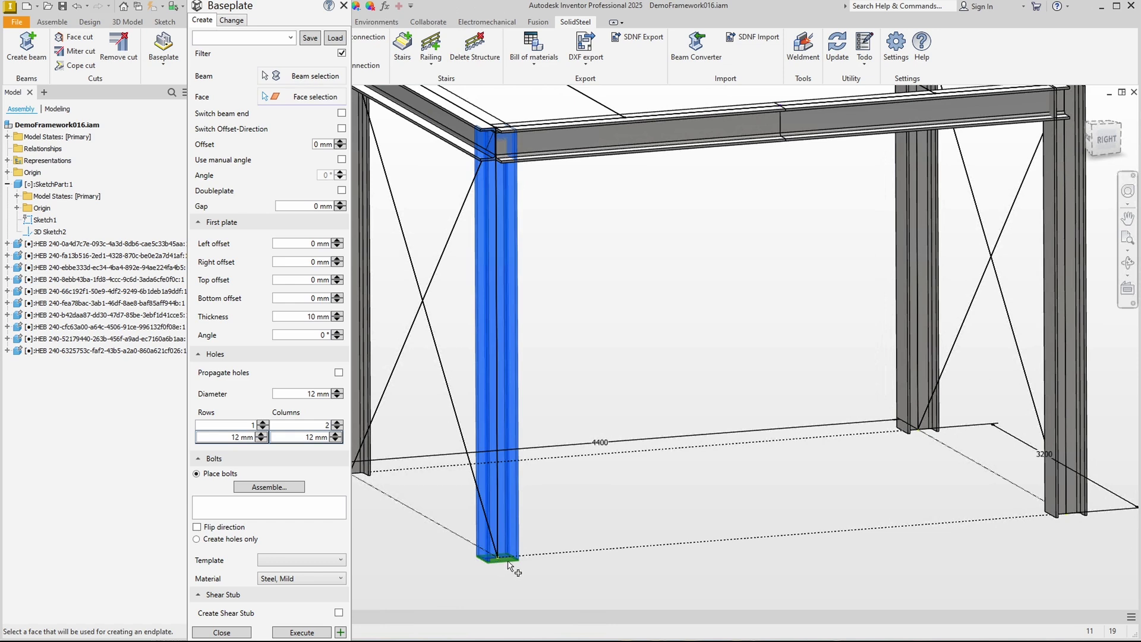
click(510, 564)
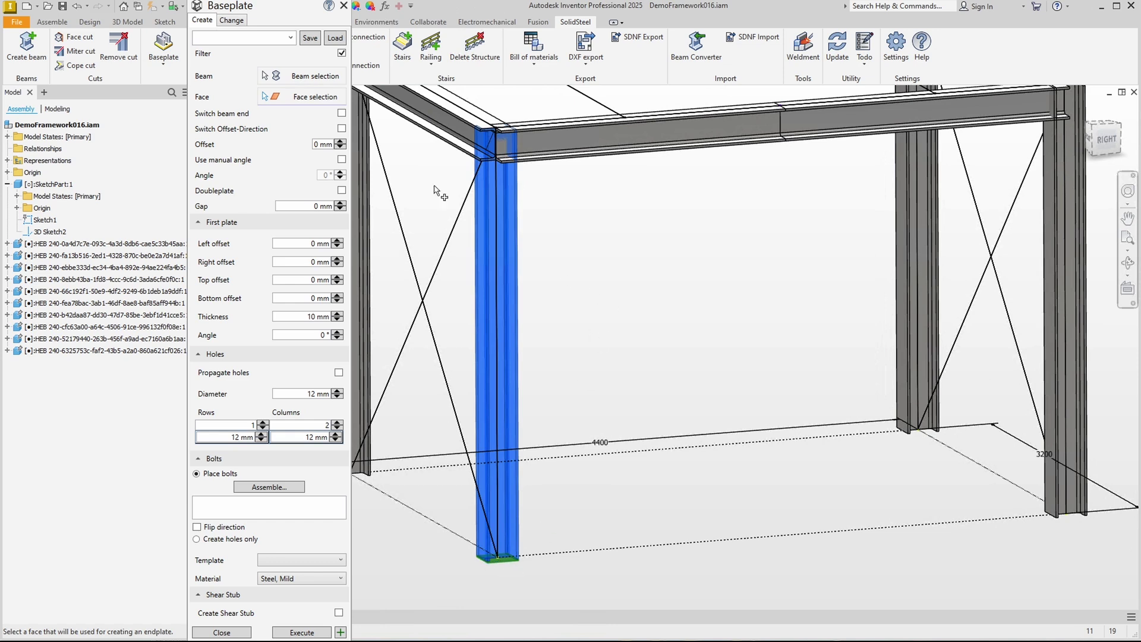
click(343, 113)
click(342, 113)
scroll(506, 569, up, 5)
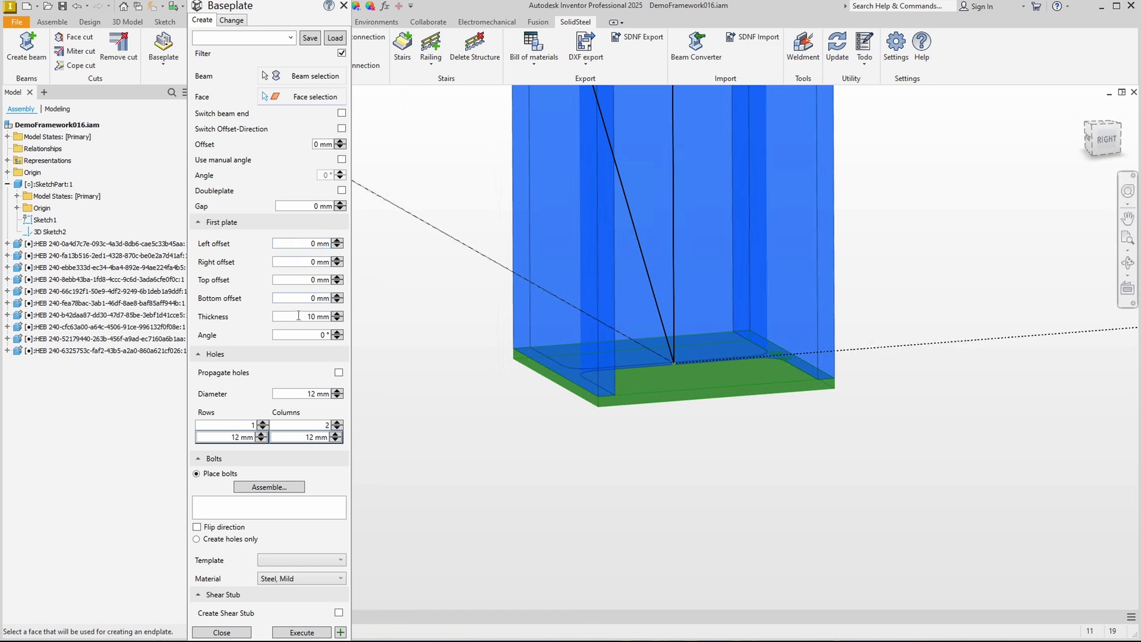
Set plate thickness to 20 mm and keep the rotation angle at 0°.
click(306, 317)
key(Delete)
text(2)
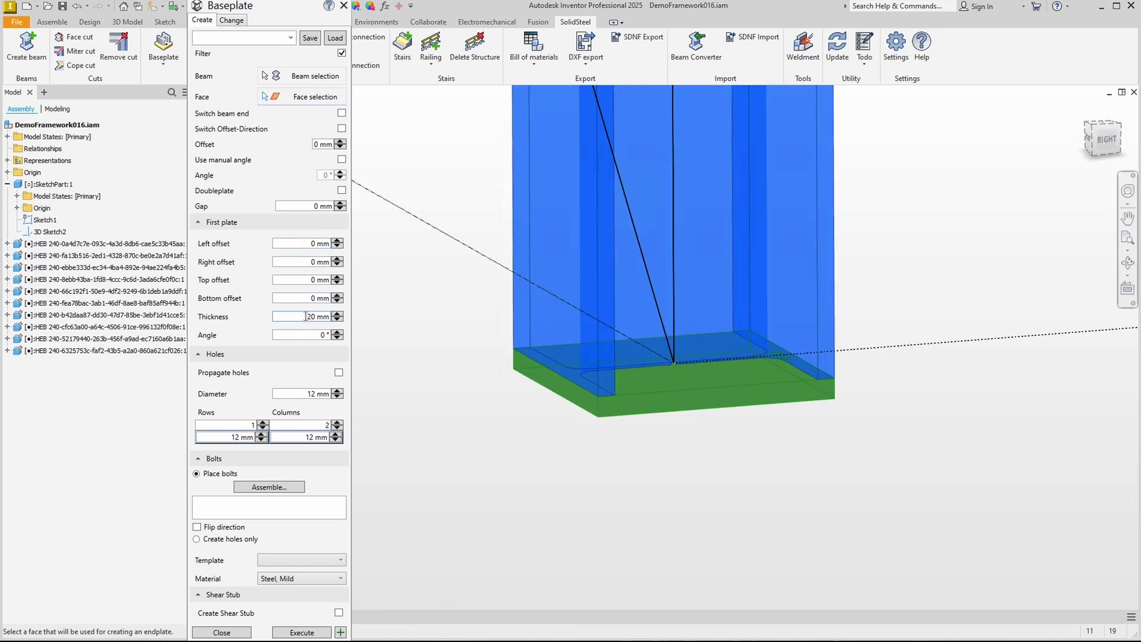
click(337, 337)
click(336, 334)
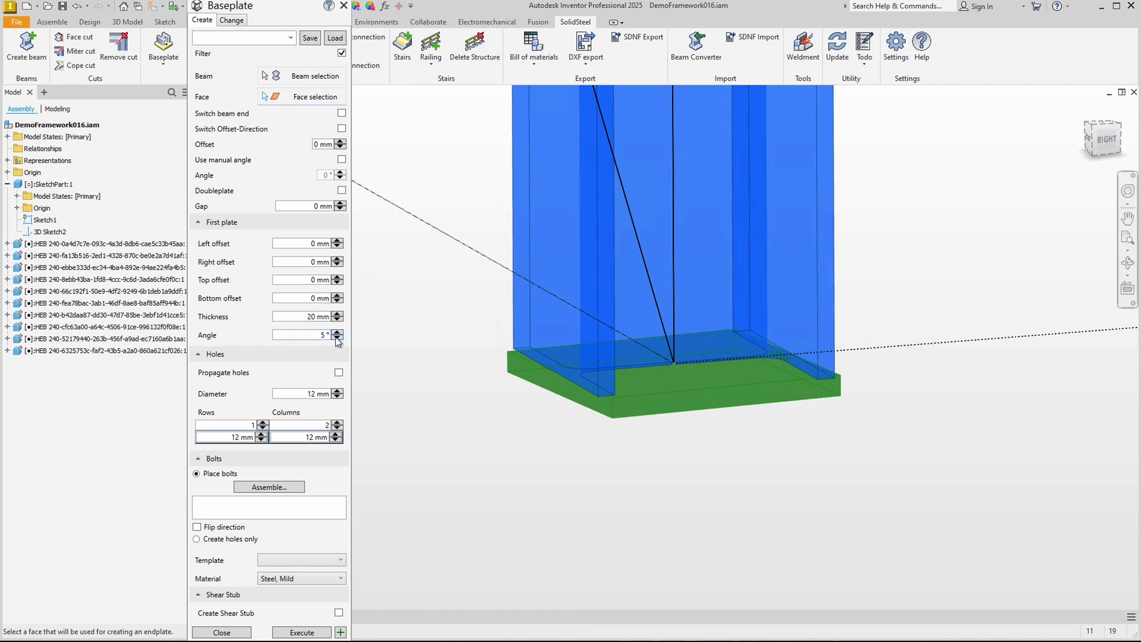
click(337, 337)
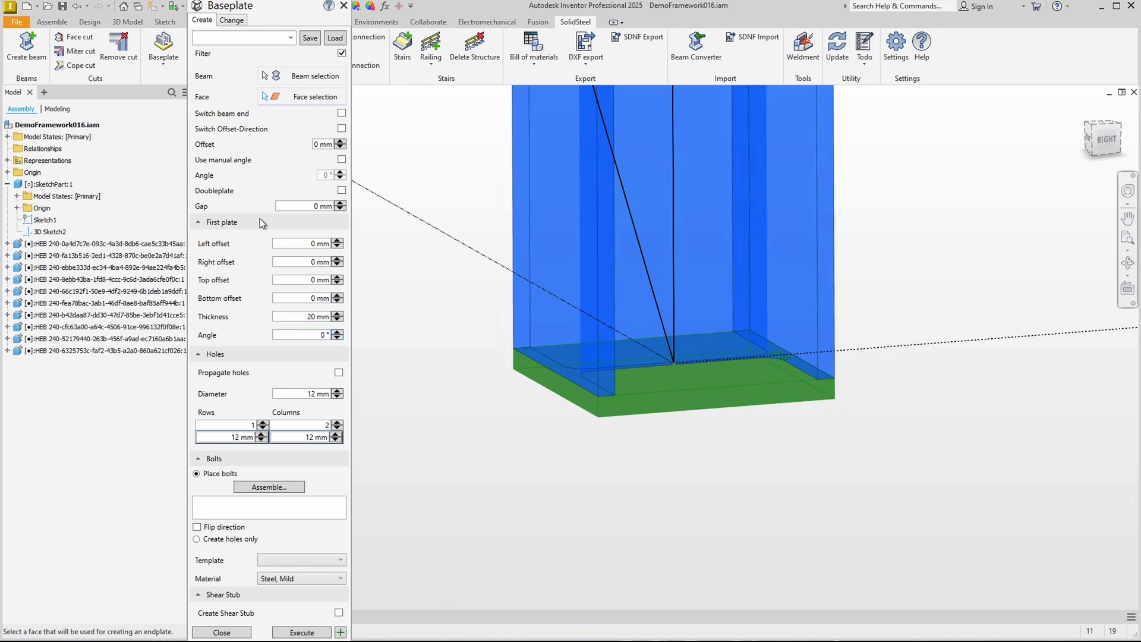
Set the baseplate offset to 20 mm.
click(316, 205)
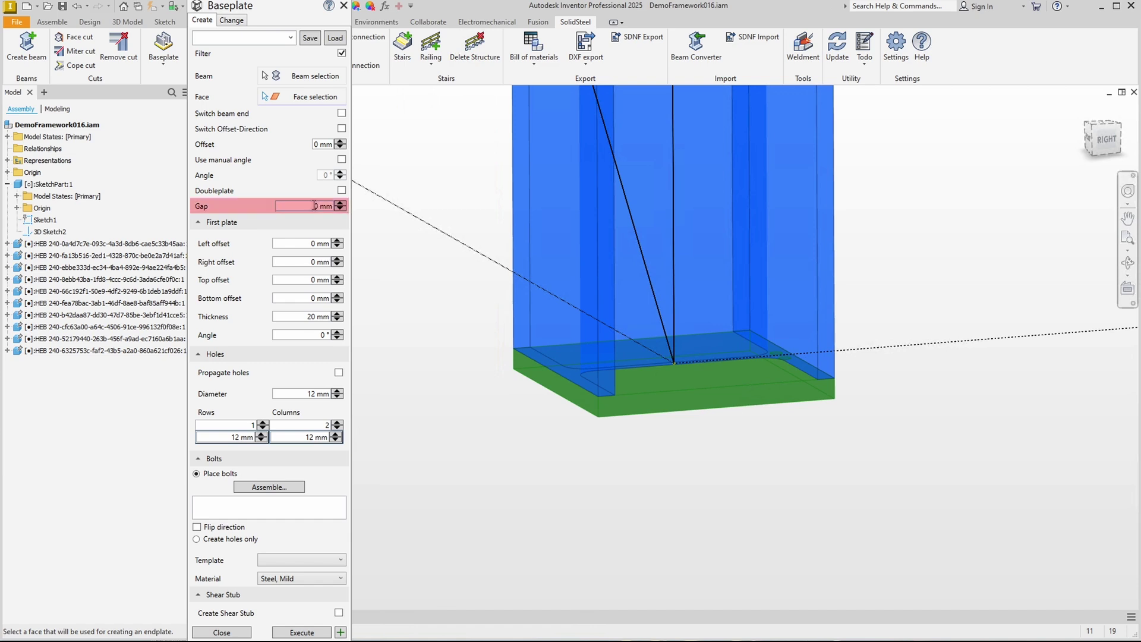
click(271, 193)
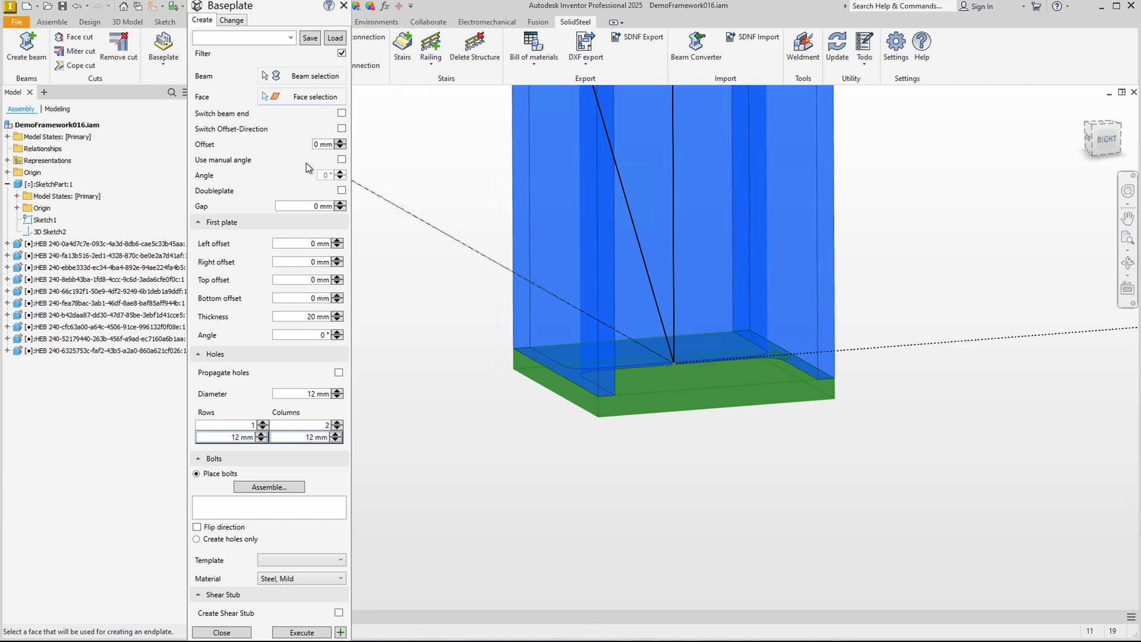
click(315, 144)
text(2)
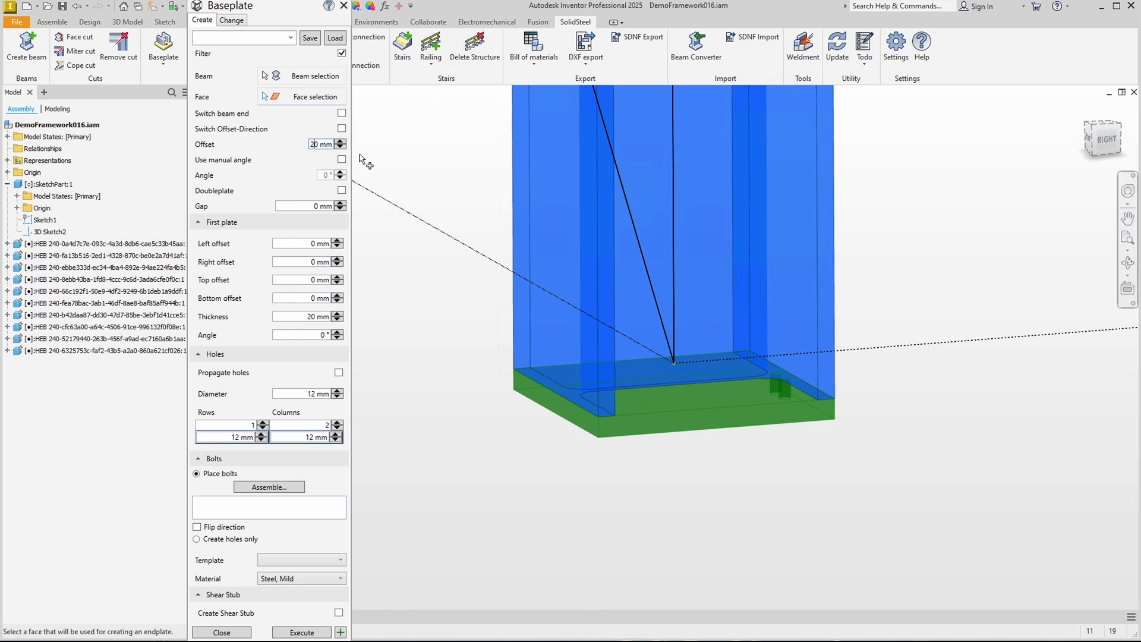
click(341, 129)
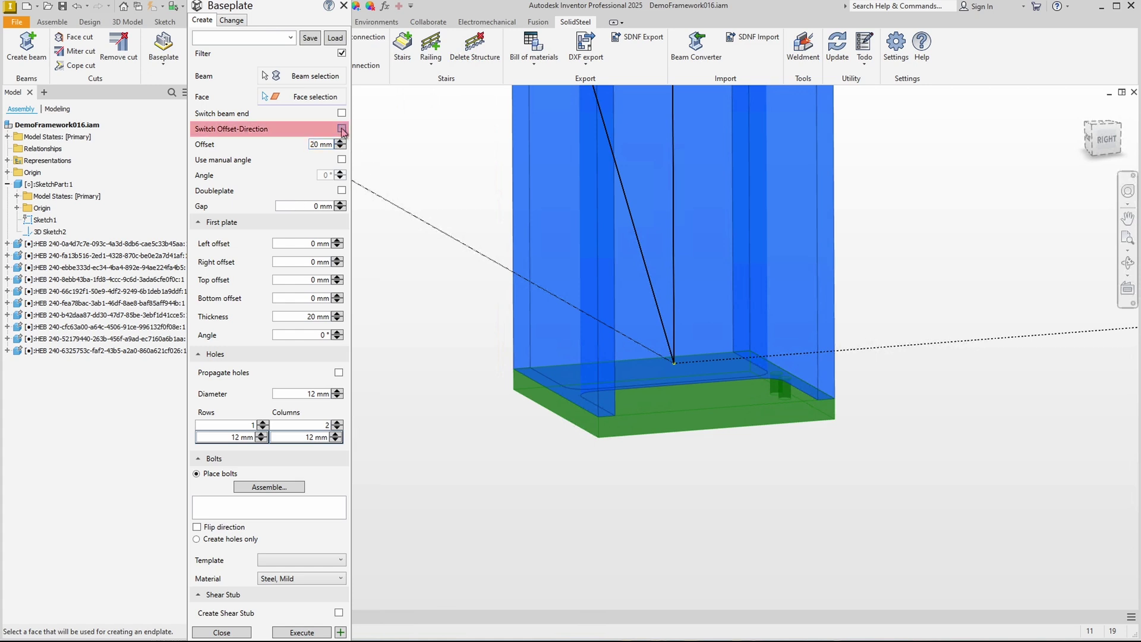
Try reversing the offset direction, restore it, and set the offset to 0 mm.
click(342, 129)
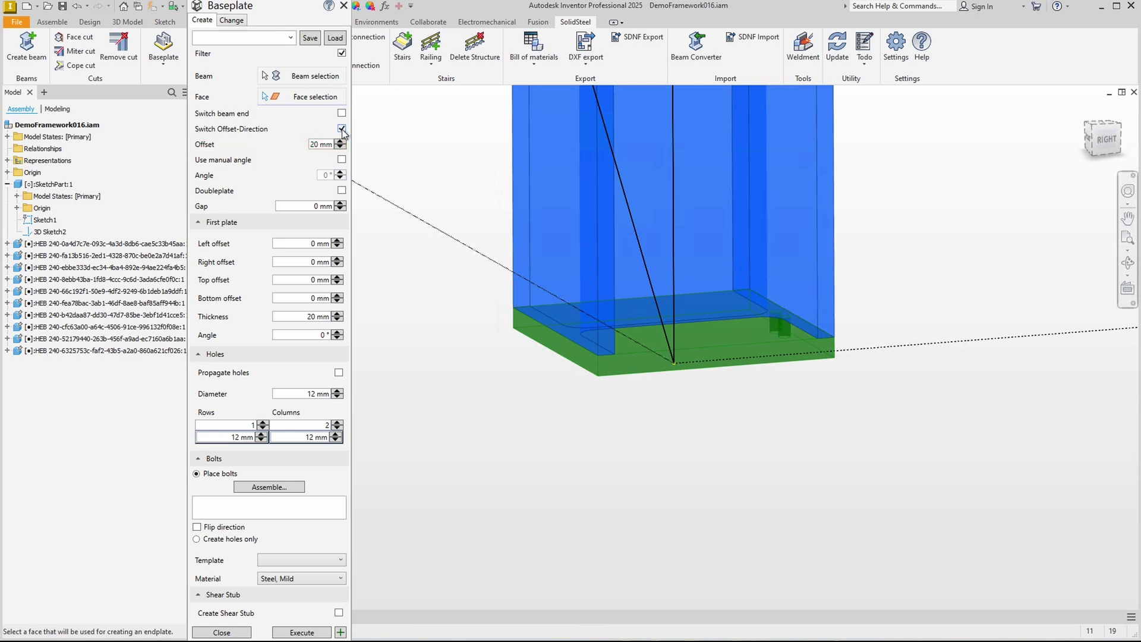
click(342, 129)
double_click(315, 144)
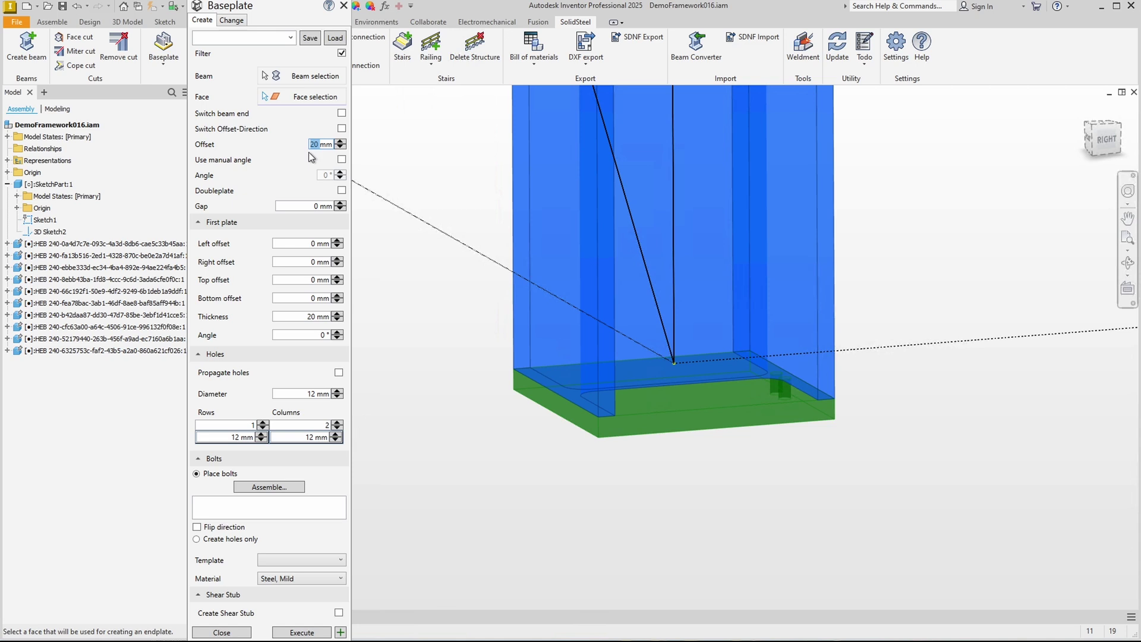
text(0)
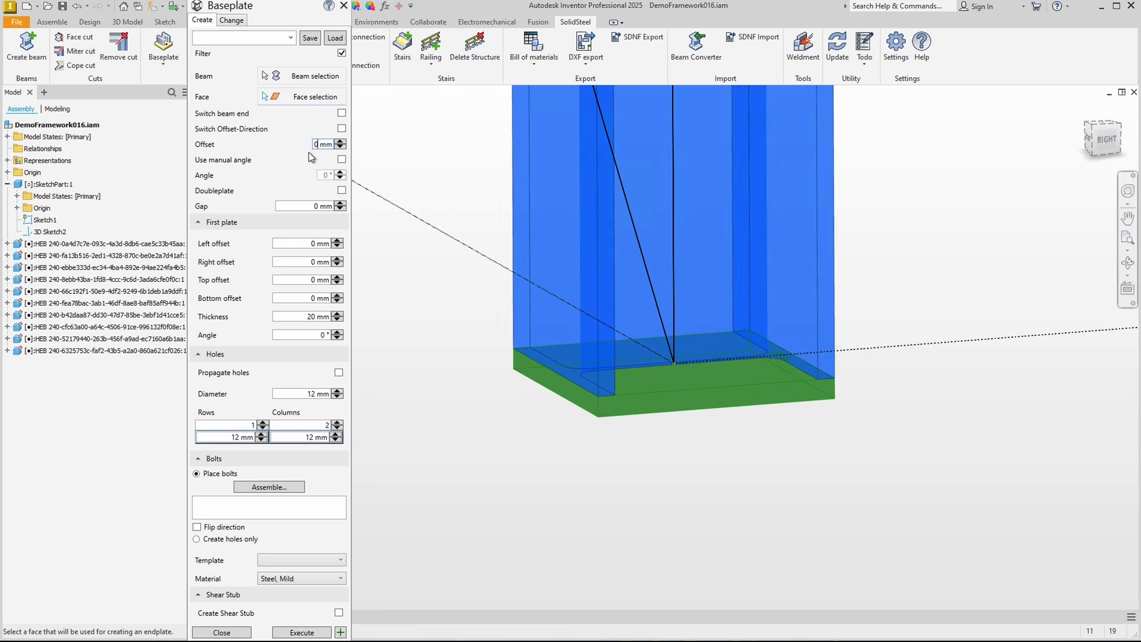
Test a manual plate tilt of 10°, then reset it to 0°.
click(342, 160)
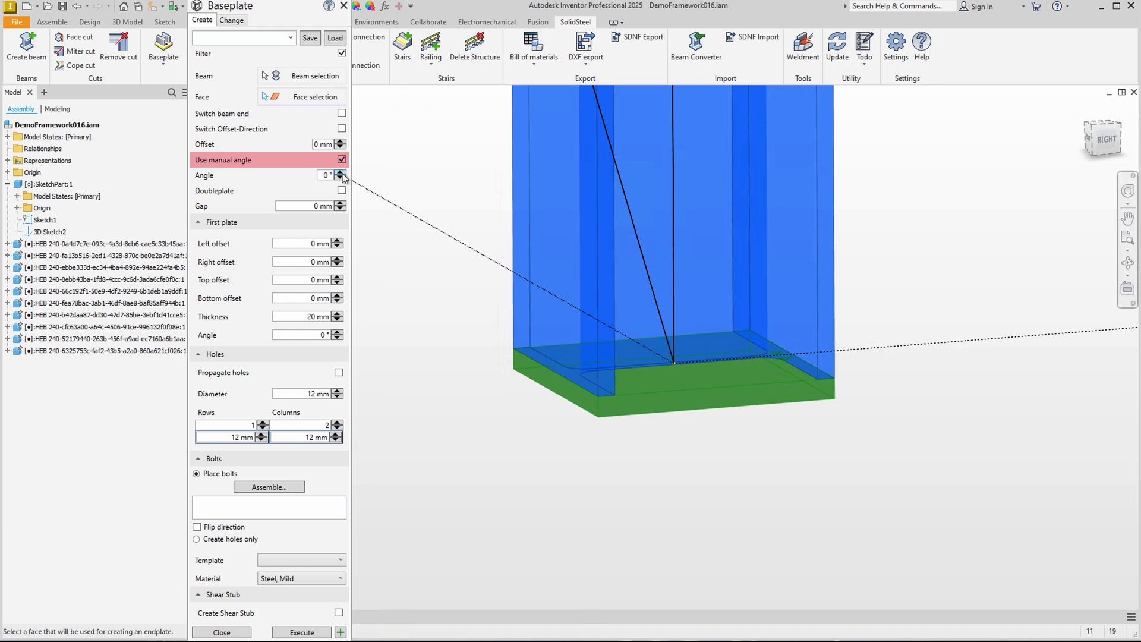
click(342, 173)
click(341, 173)
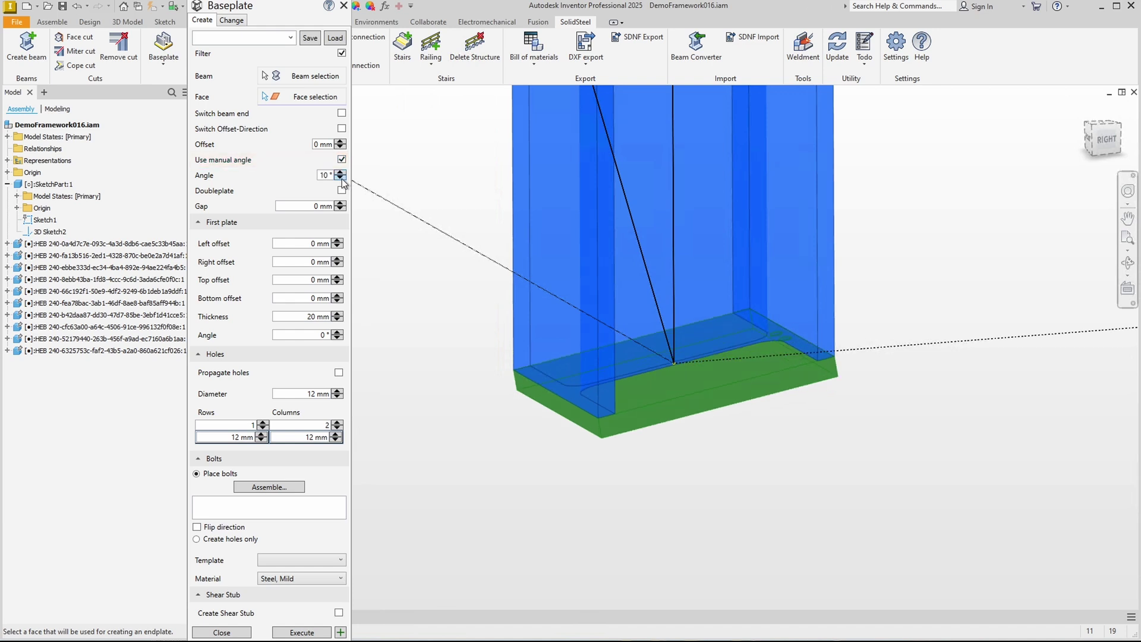
click(342, 159)
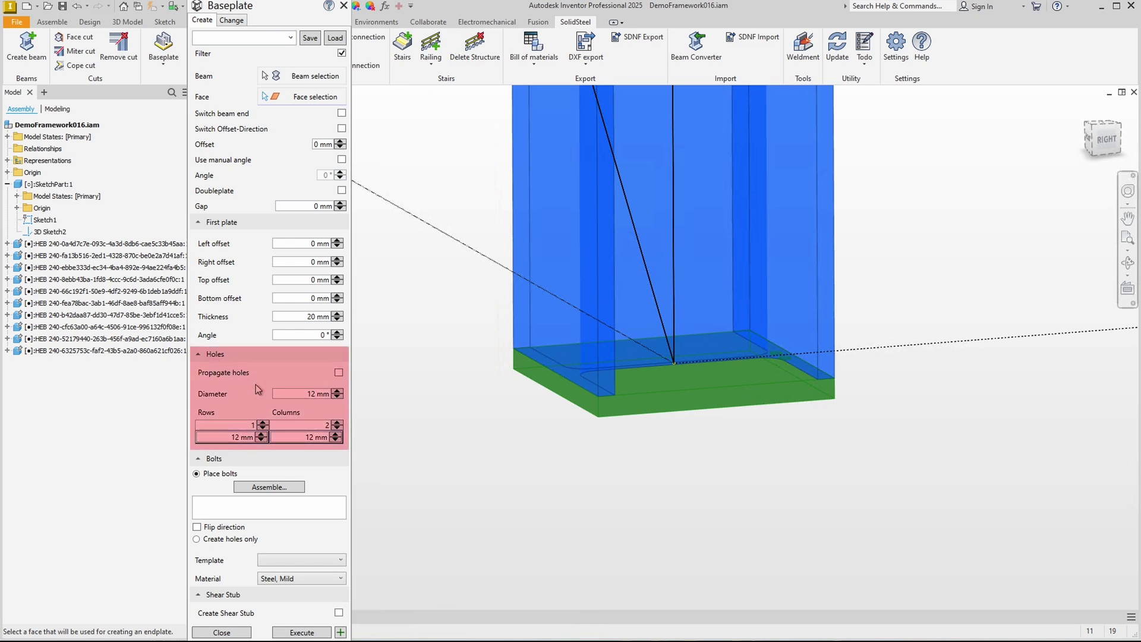
Set 20 mm hole diameter, 120 mm row spacing and 60 mm column spacing.
double_click(313, 394)
text(20)
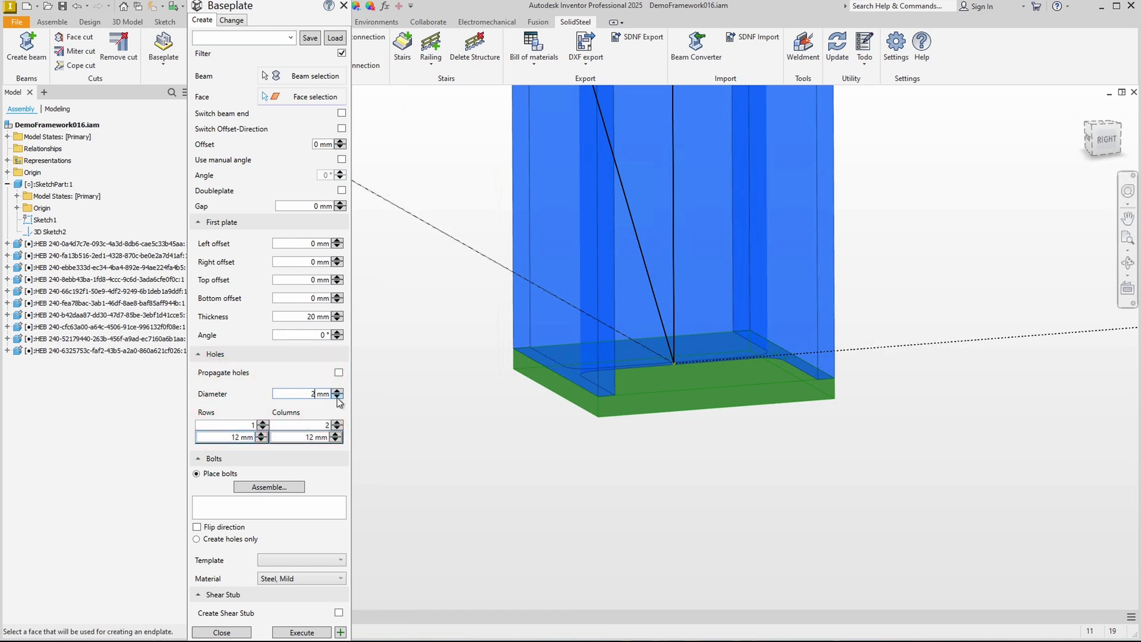
click(235, 437)
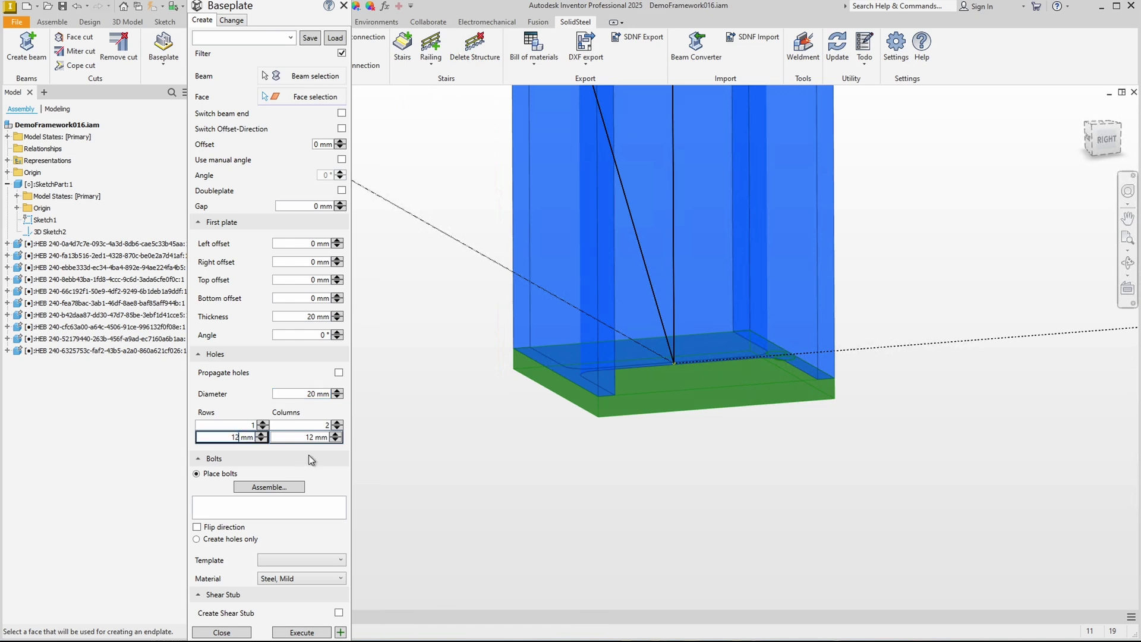
text(0)
click(310, 437)
text(60)
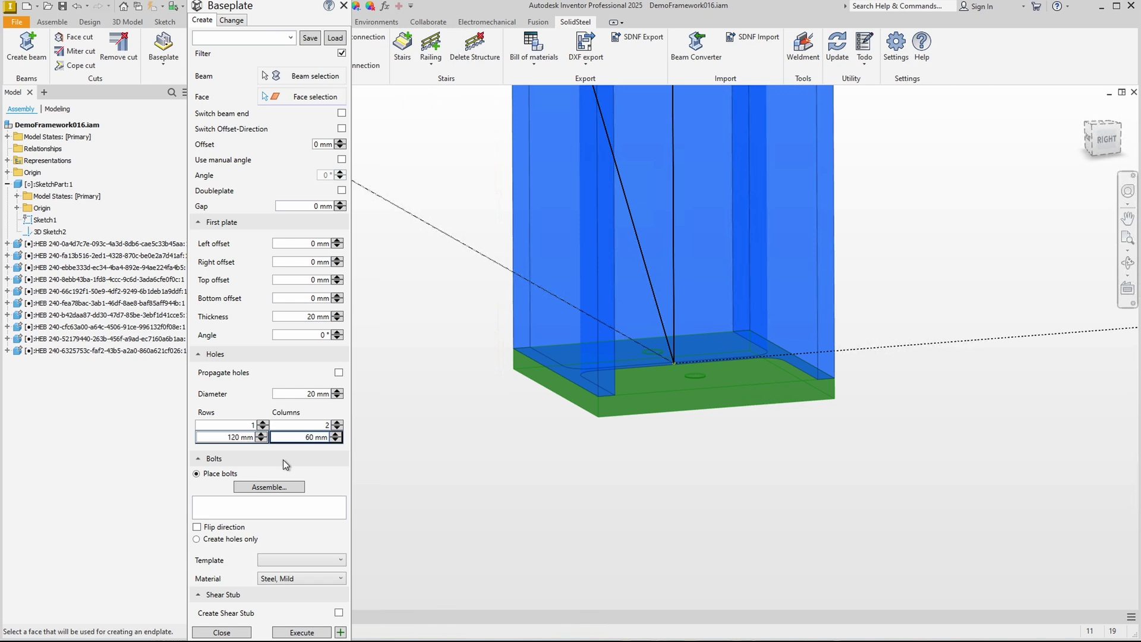
click(277, 559)
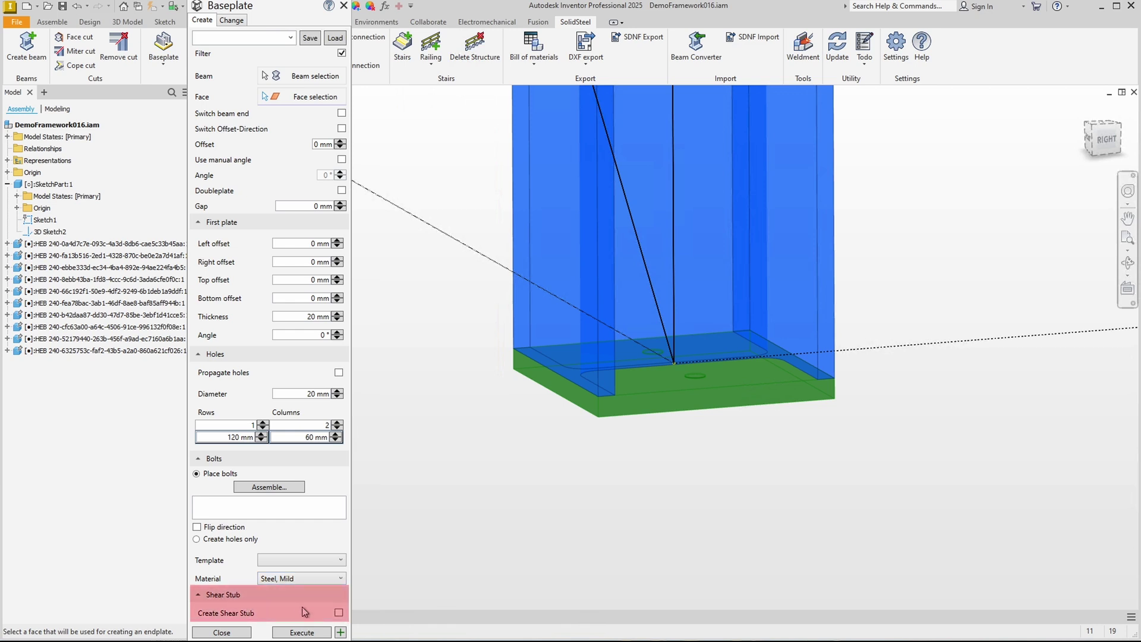
Enable the shear stub and choose the HE-A (HEA 100) series.
click(339, 613)
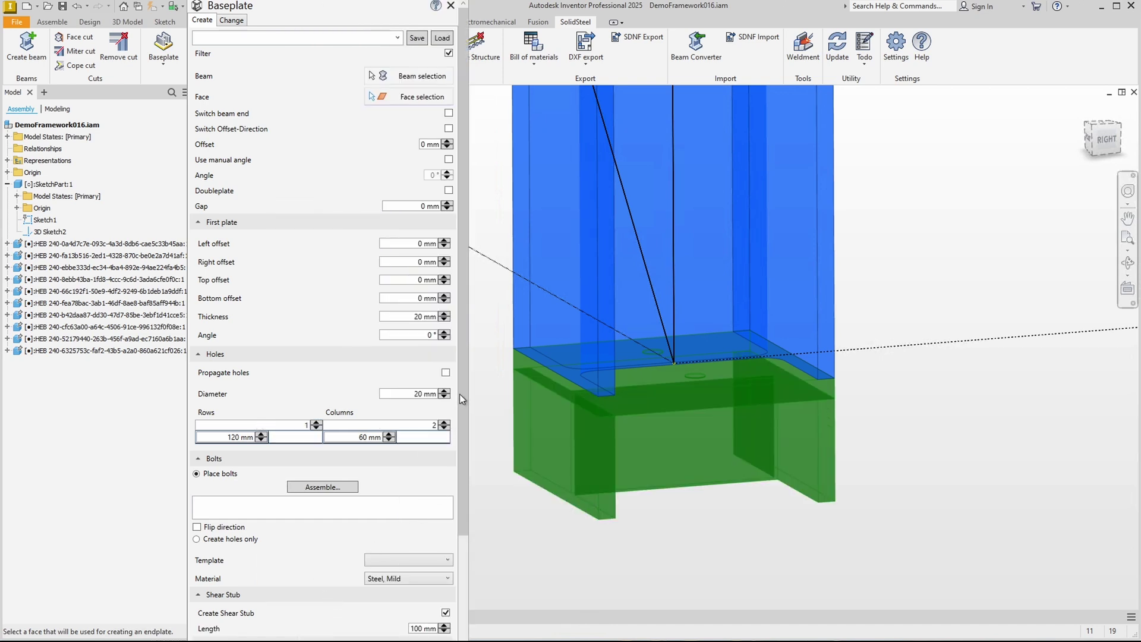
scroll(464, 416, down, 1)
scroll(467, 447, down, 3)
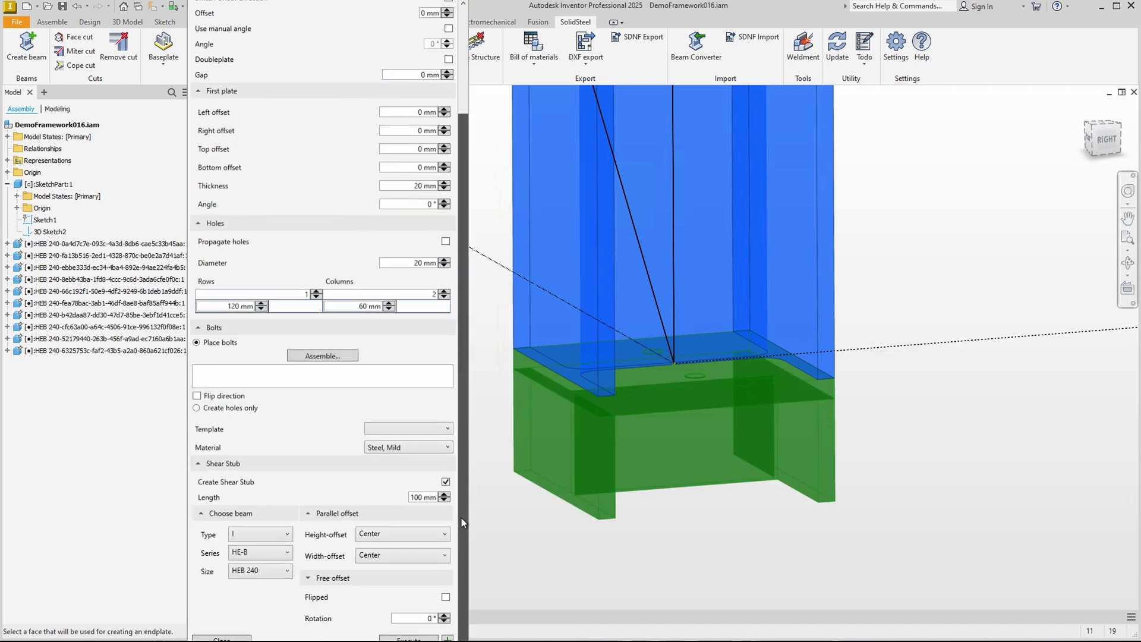
click(242, 556)
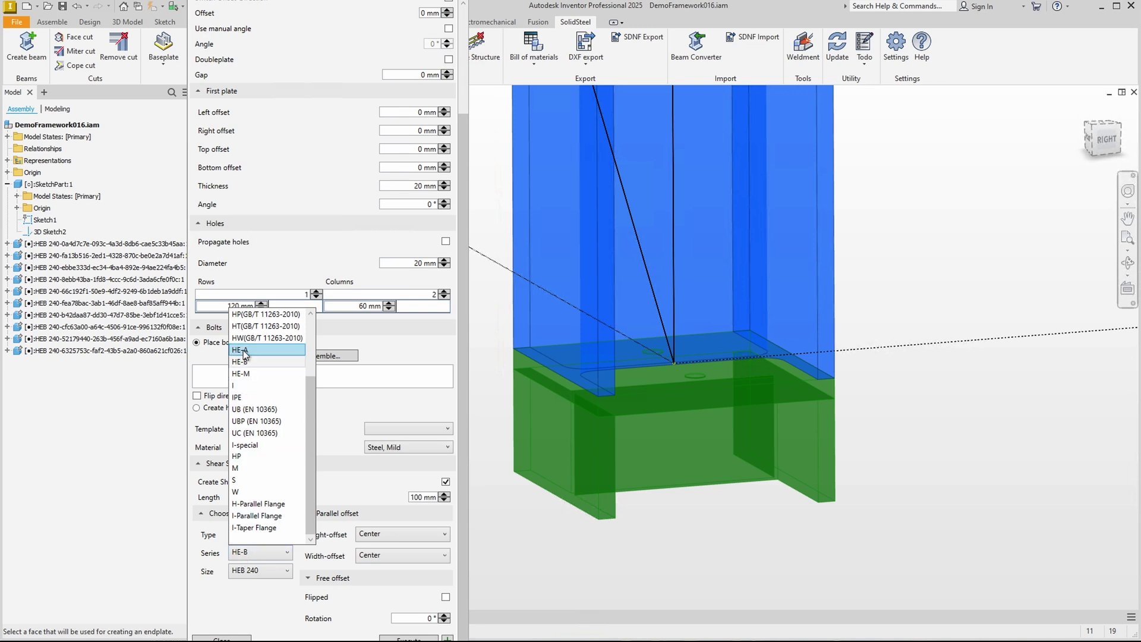
click(221, 483)
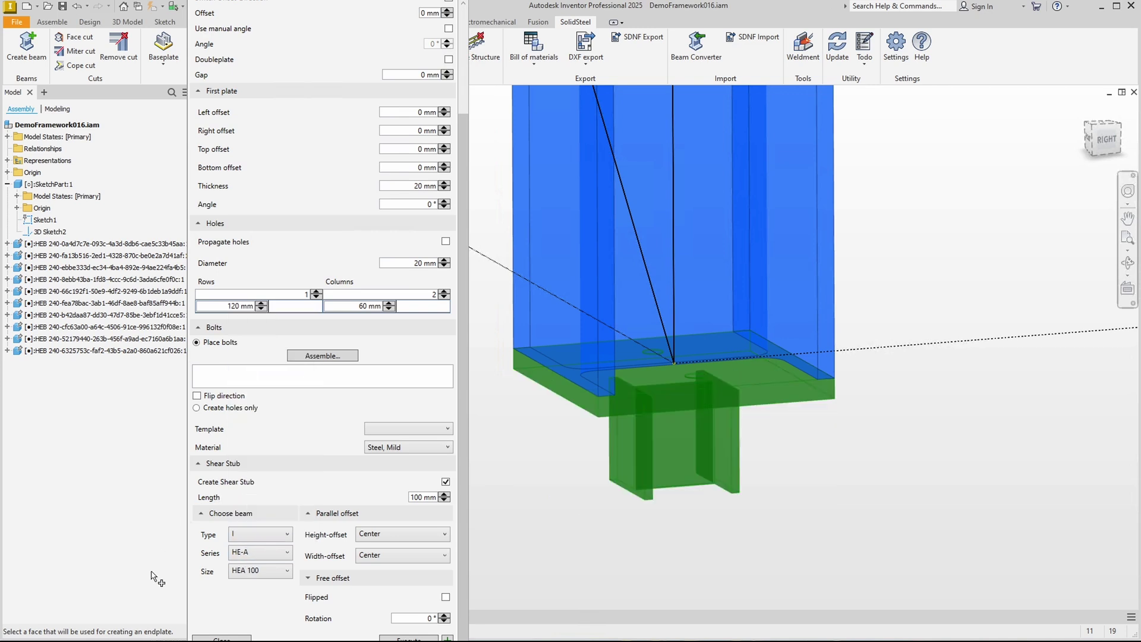
Set the stub length to 140 mm and create the baseplate as a weldment.
click(414, 497)
key(Delete)
text(4)
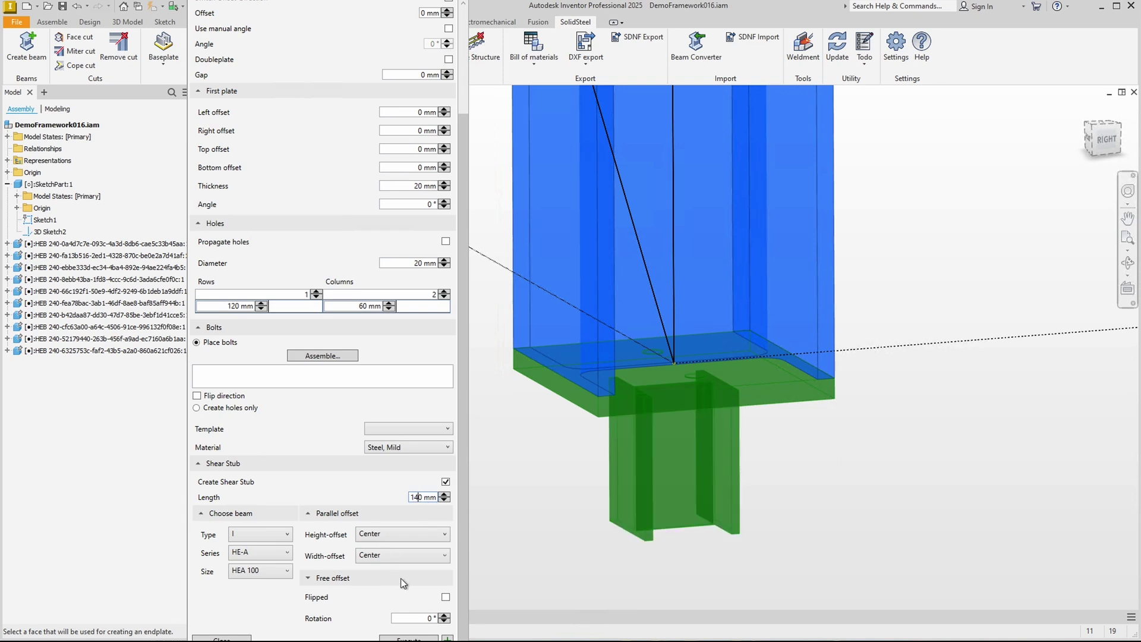
click(419, 619)
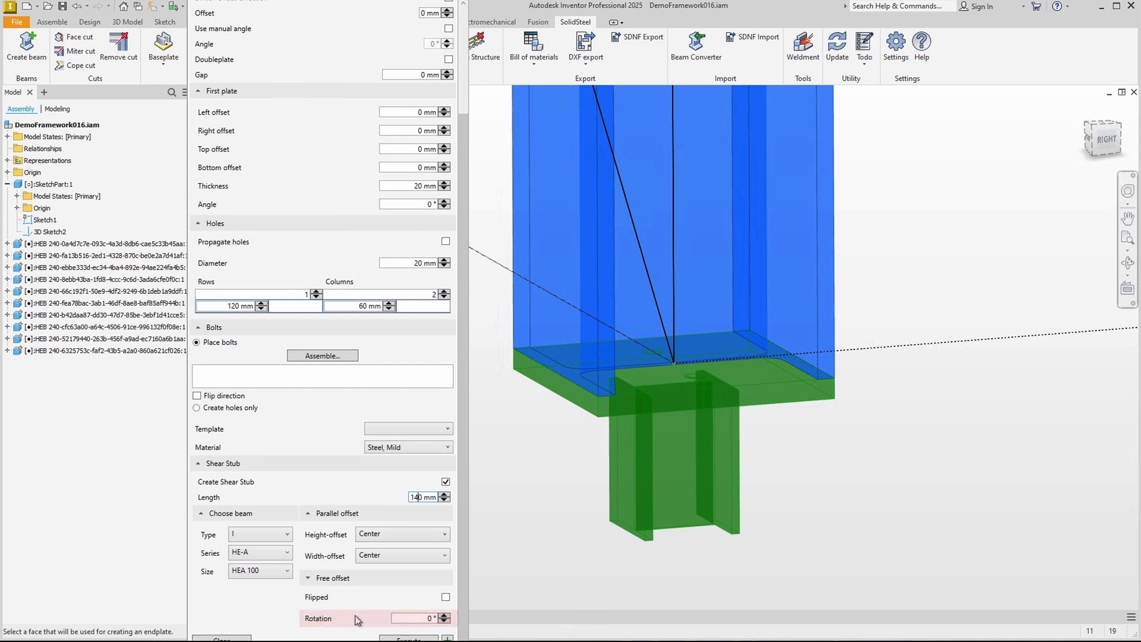
click(416, 638)
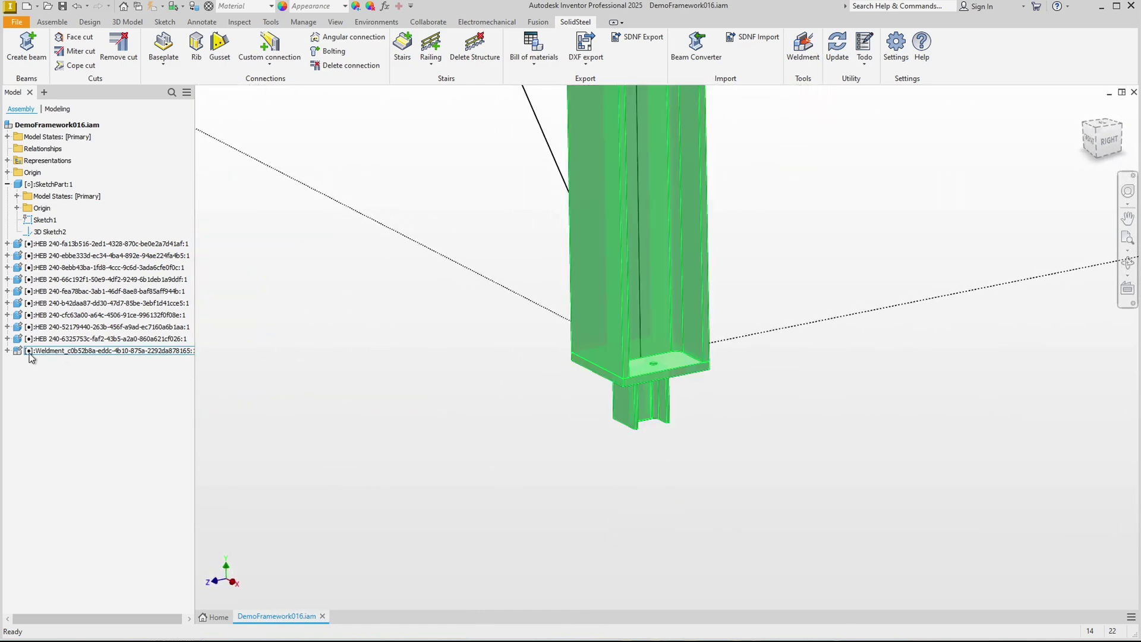
Expand the Weldment node, select the HEA 100 stub, then clear the selection.
click(7, 351)
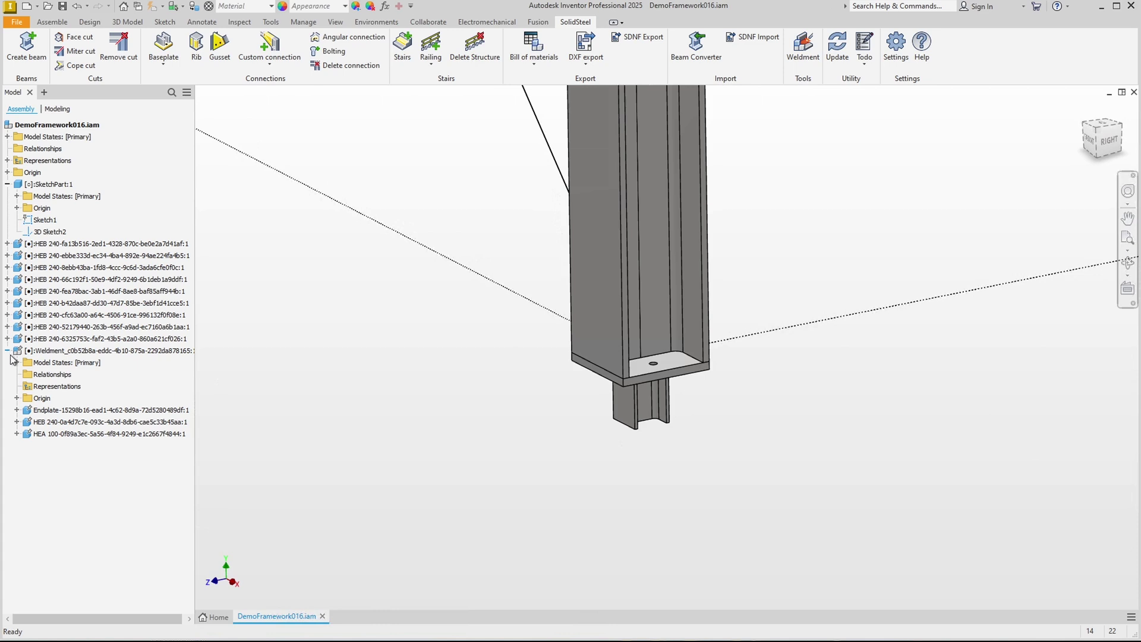
click(50, 434)
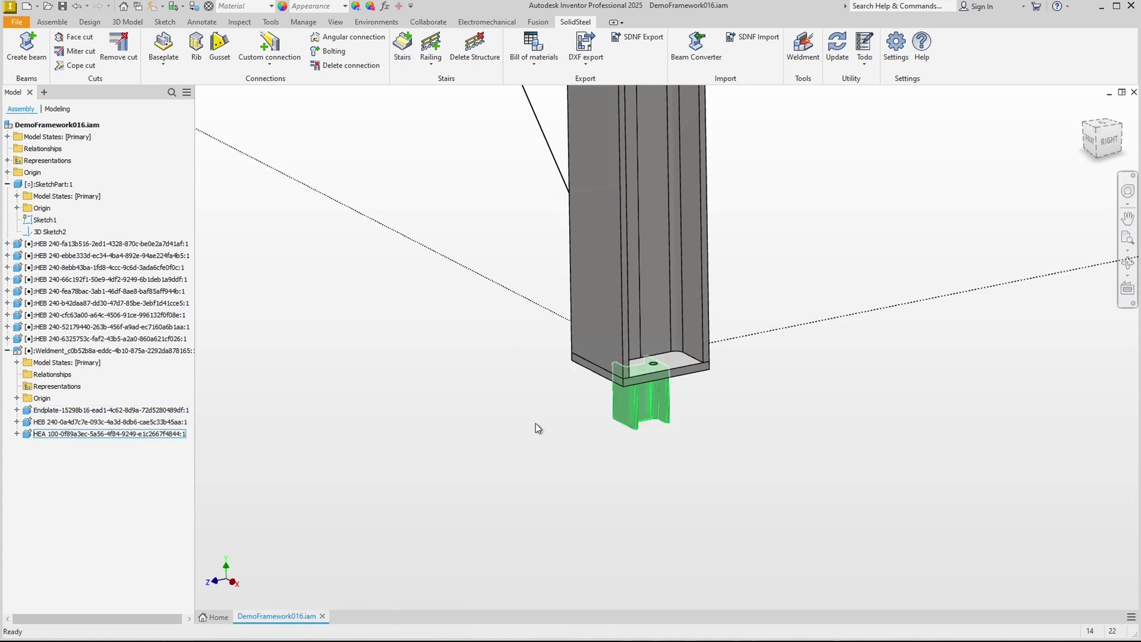
click(322, 388)
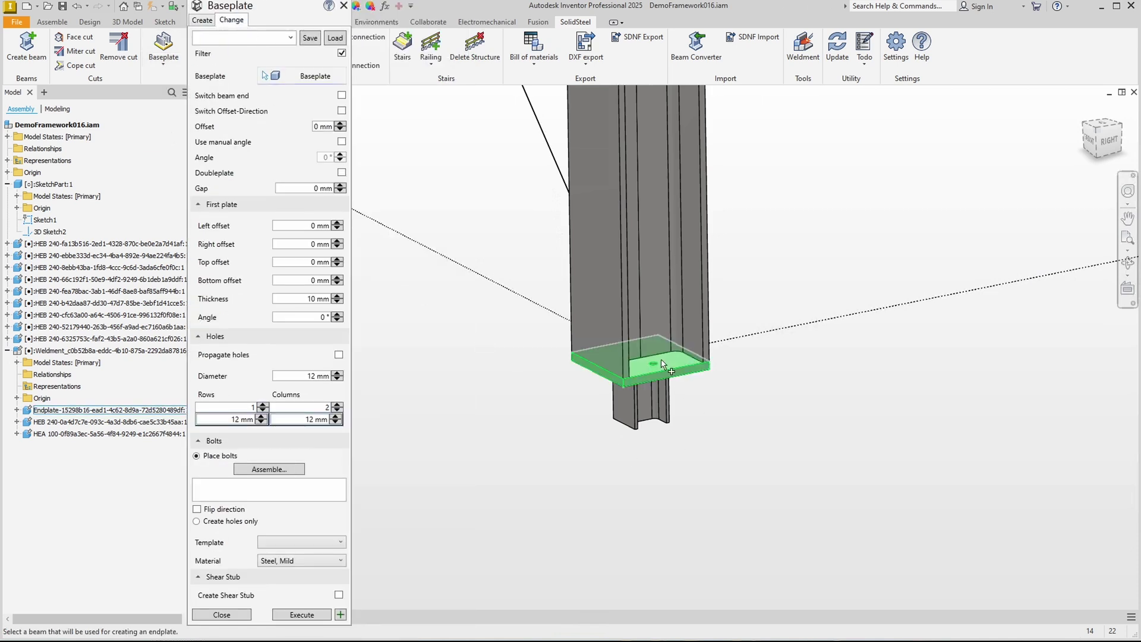
Edit the existing baseplate, uncheck Create Shear Stub, and apply the change.
click(661, 366)
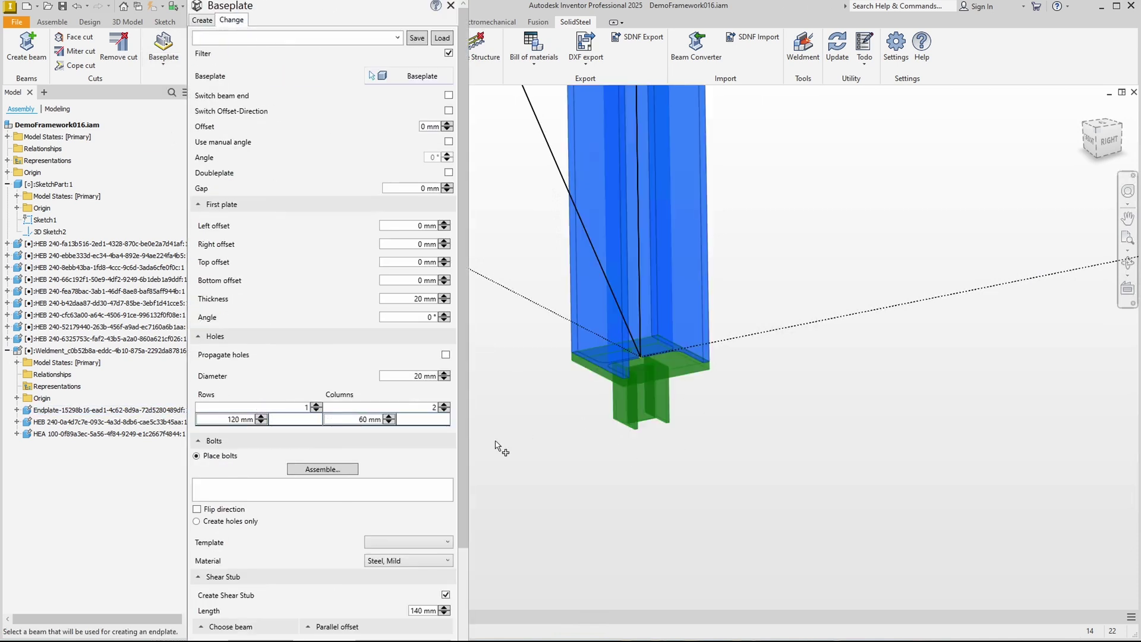
drag(462, 281, 463, 450)
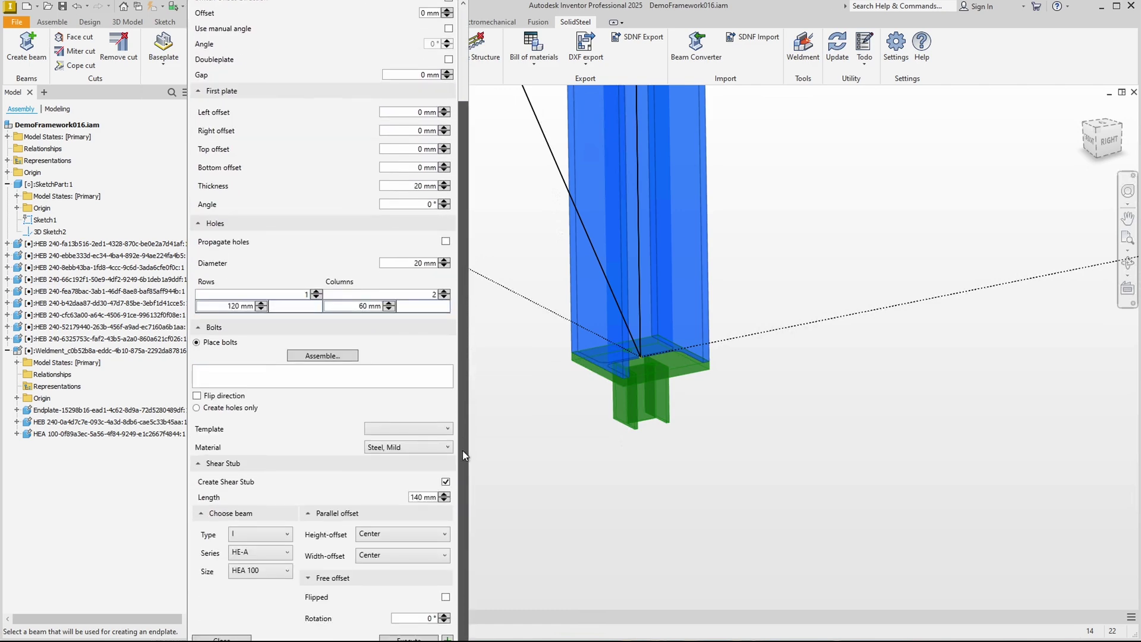
click(446, 481)
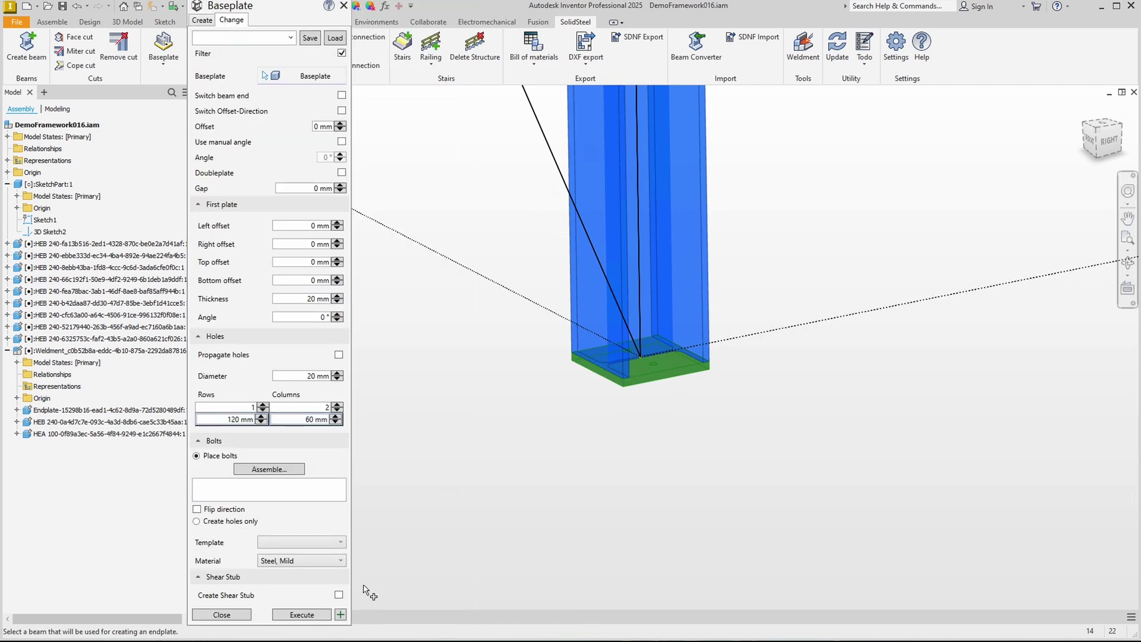
click(311, 617)
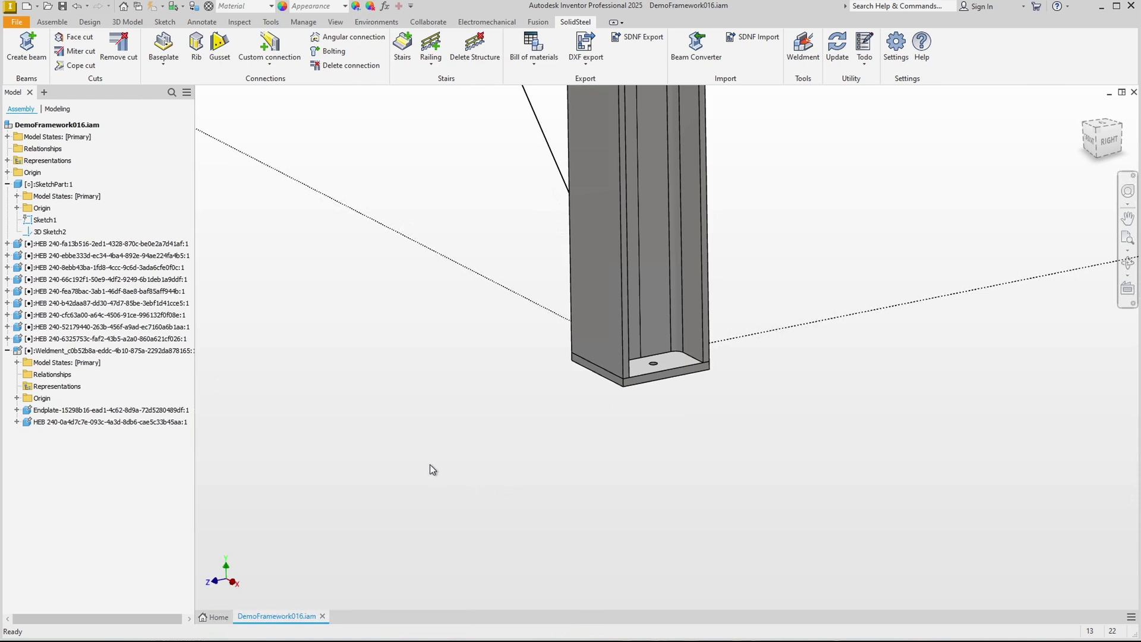
Delete the column's Baseplate connection with the Delete connection tool.
click(338, 68)
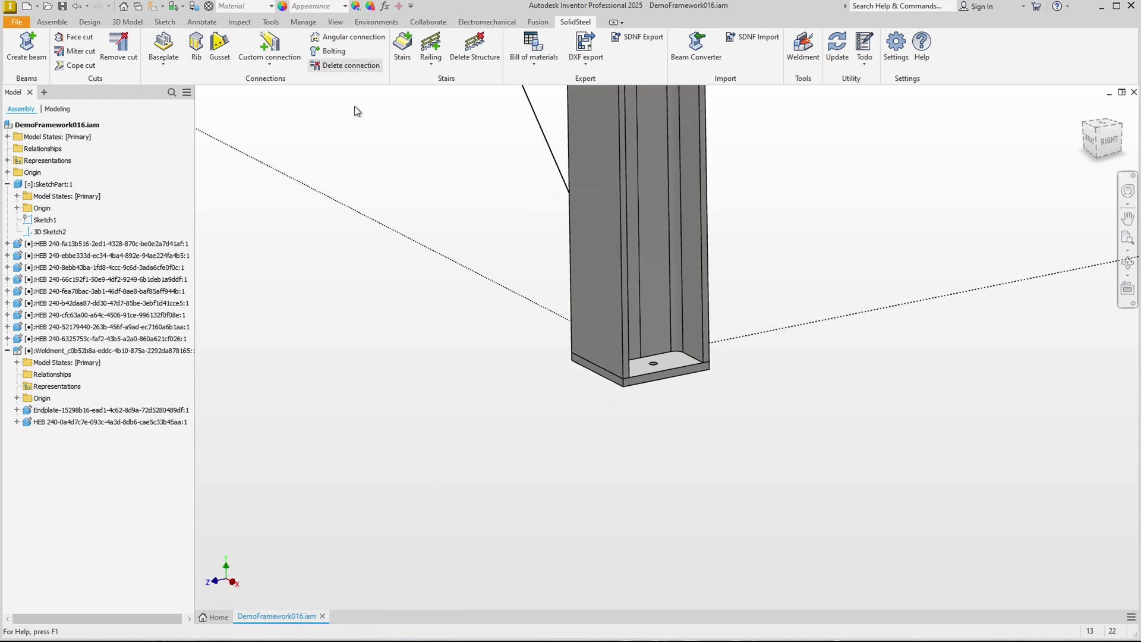
click(580, 287)
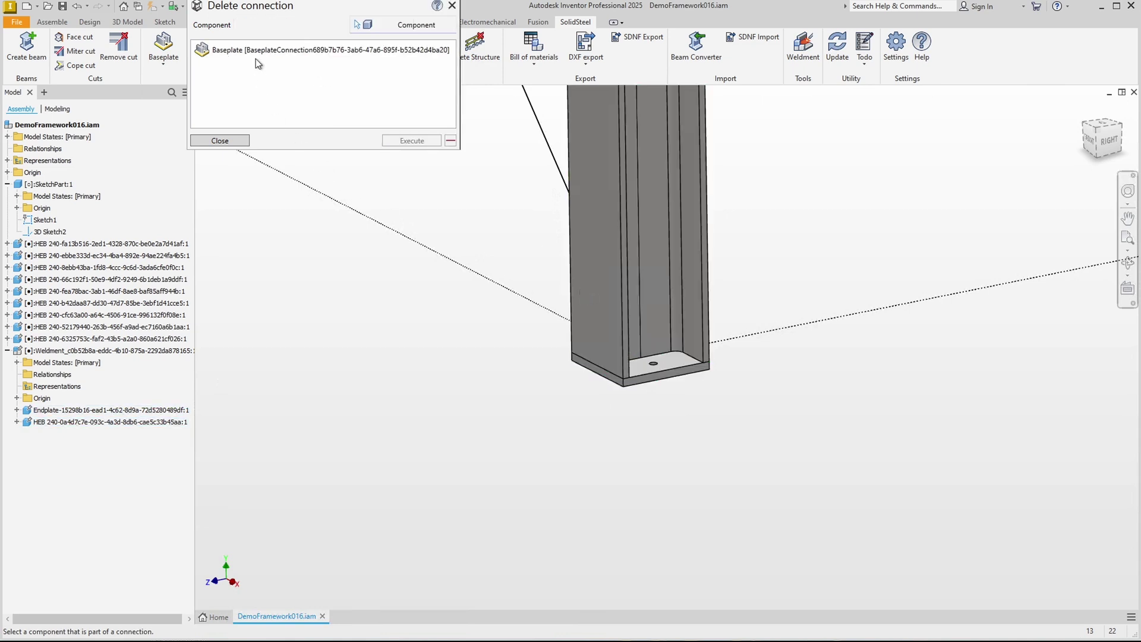
click(256, 56)
click(256, 58)
click(404, 145)
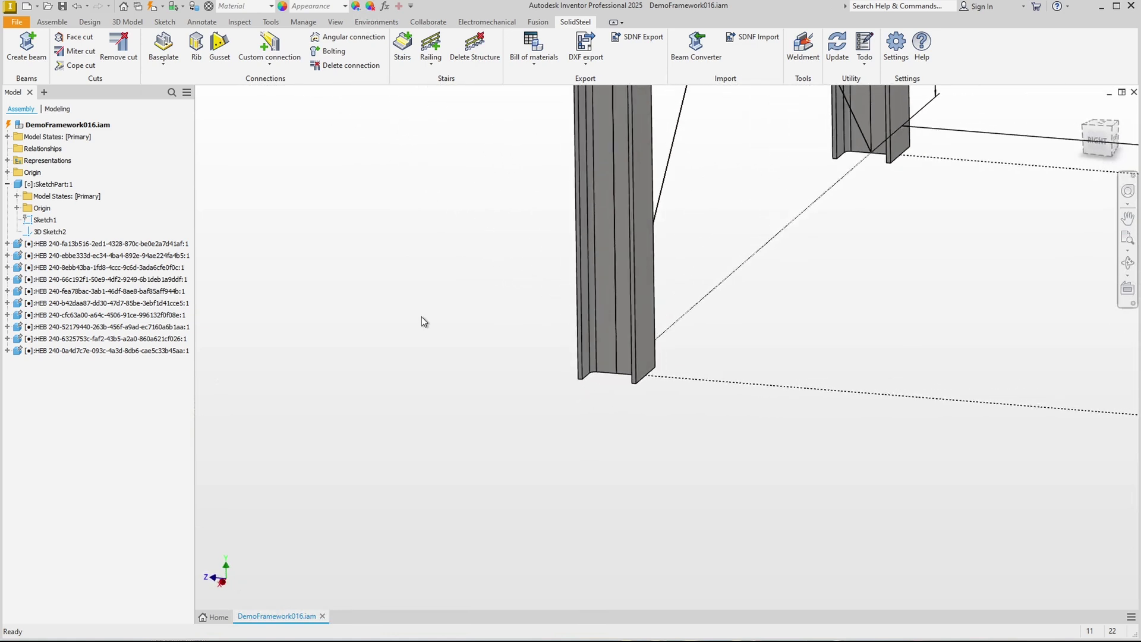
click(163, 45)
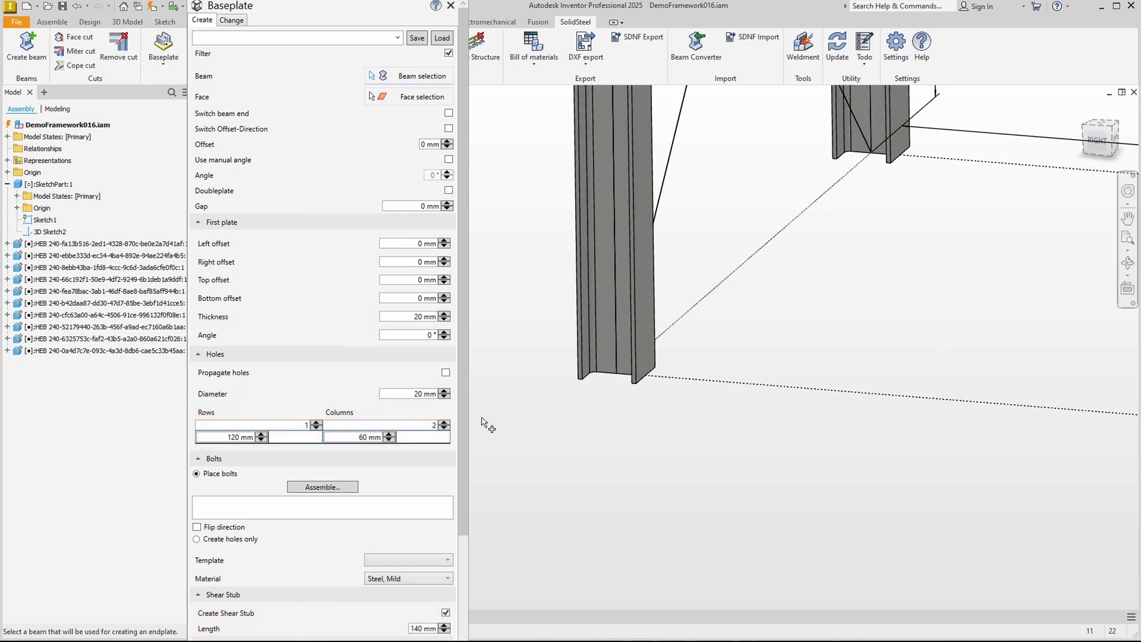
Select the left column and create the baseplate with its 140 mm HEA 100 stub.
click(583, 320)
drag(465, 375, 462, 552)
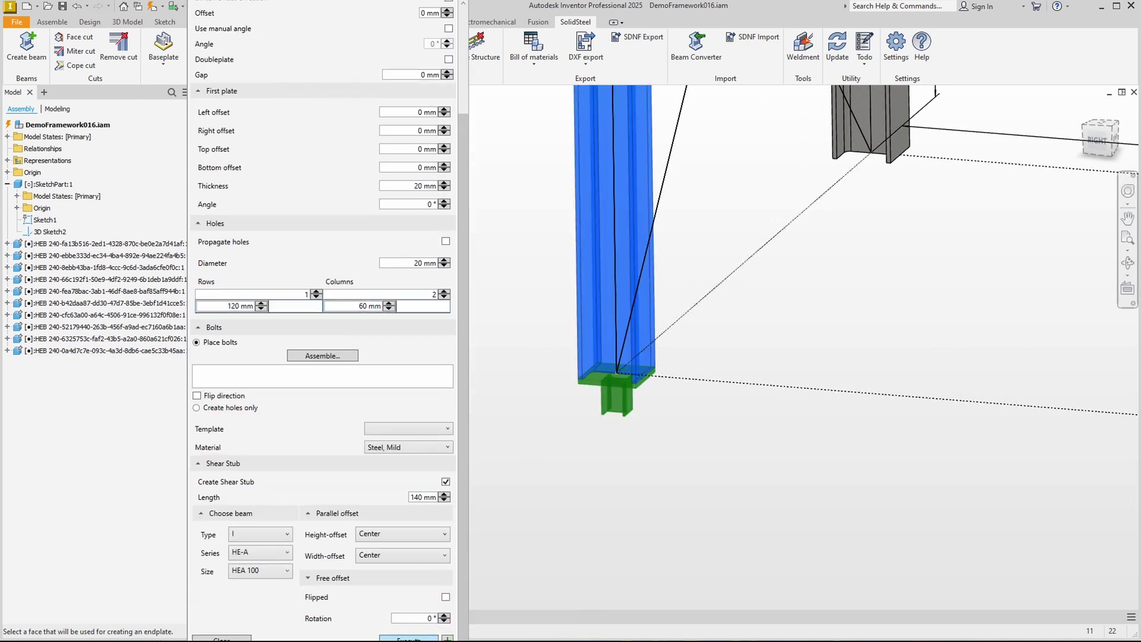
key(Return)
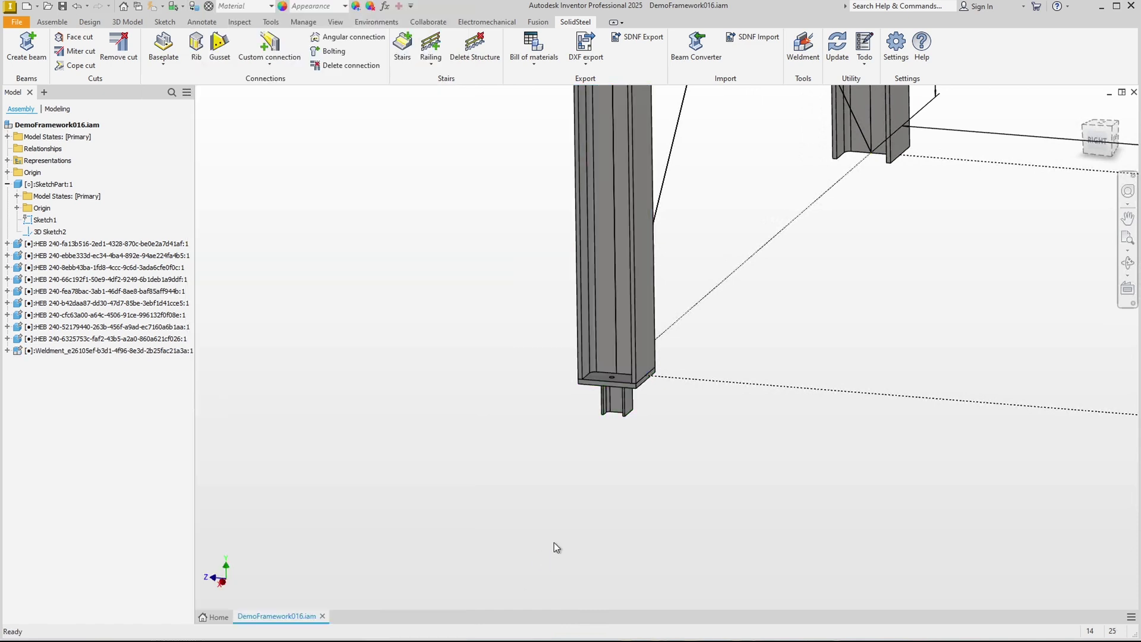